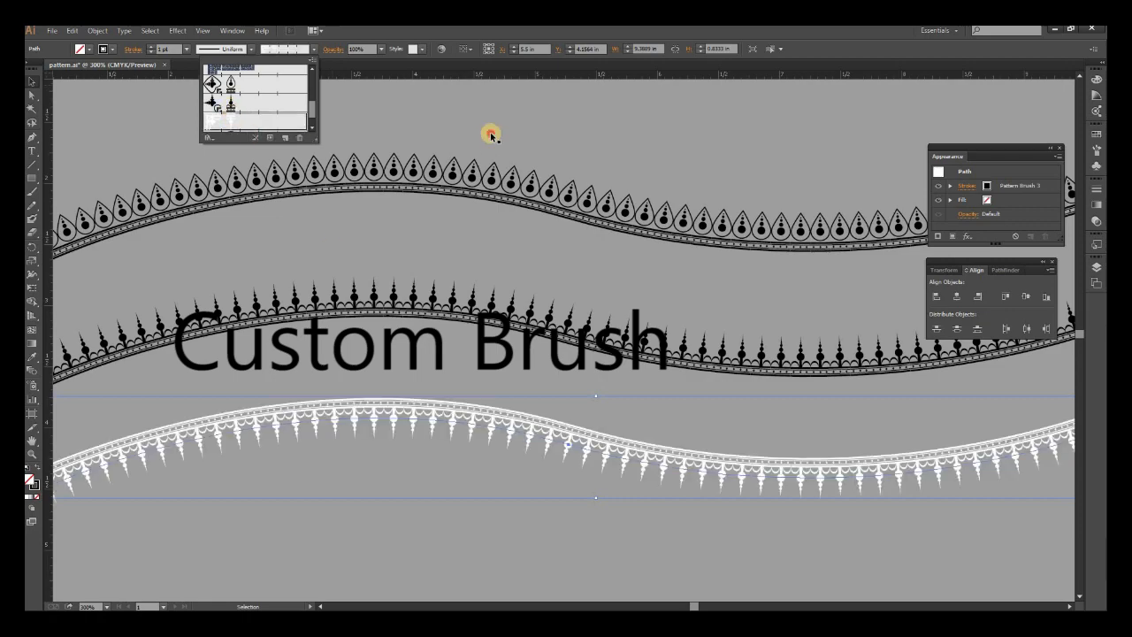
# Step: Increase the stroke weight of the upper and middle pattern-brush borders to 3 pt
pyautogui.click(151, 46)
pyautogui.click(151, 46)
pyautogui.click(368, 298)
pyautogui.click(151, 48)
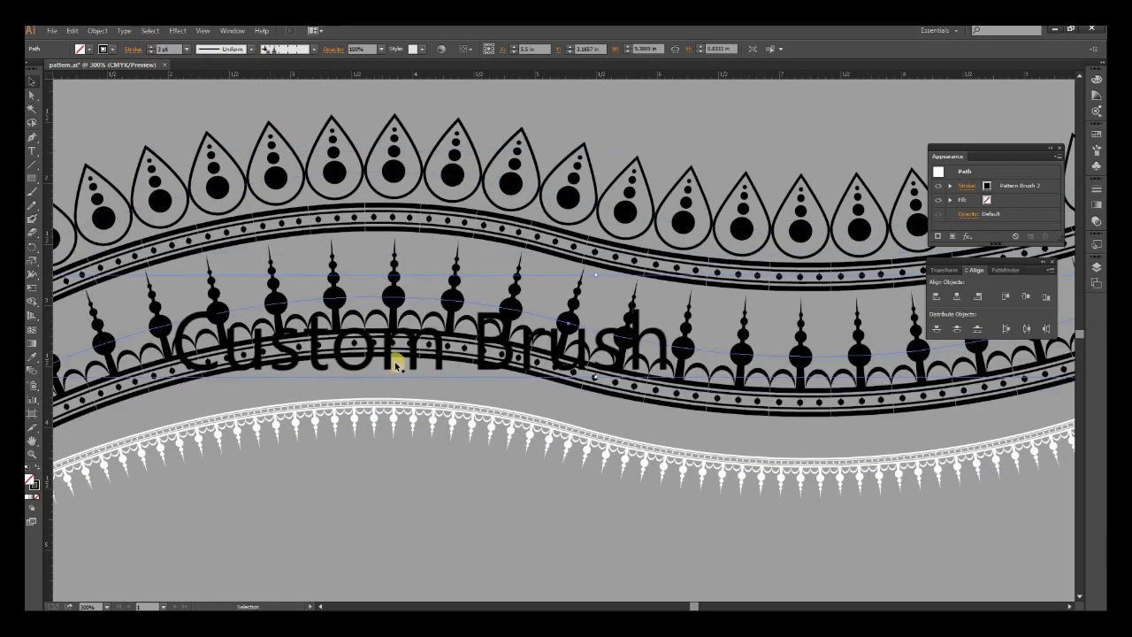
# Step: Choose the Ellipse tool, show the rulers and place a vertical guide at about 6 in on the artboard
pyautogui.moveTo(17, 175); pyautogui.dragTo(63, 208)
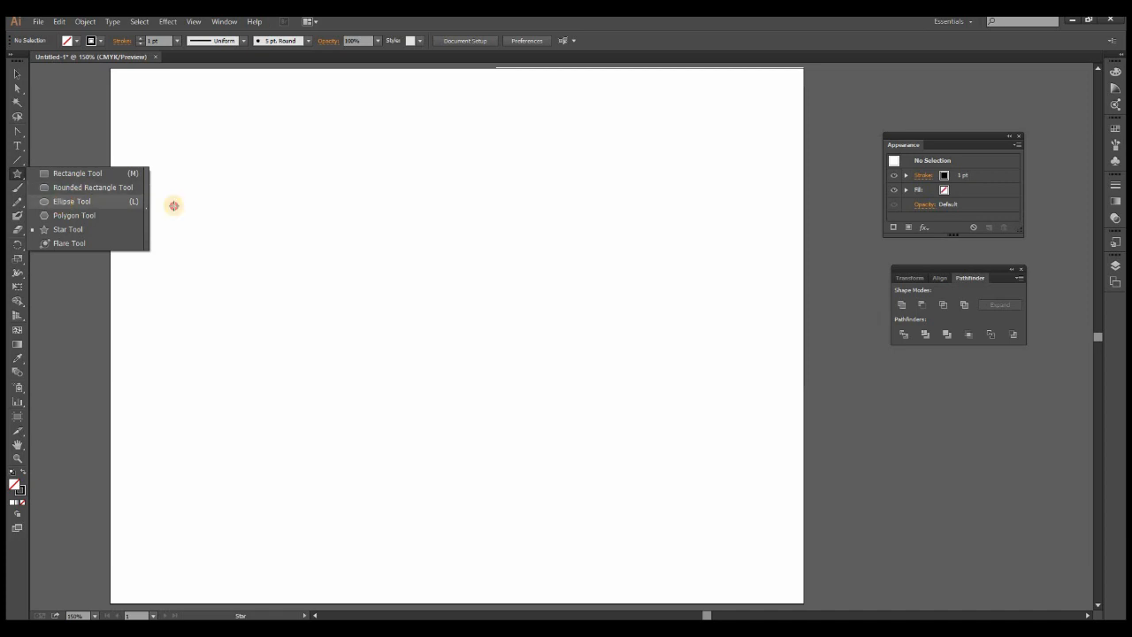
pyautogui.moveTo(174, 206); pyautogui.dragTo(174, 205)
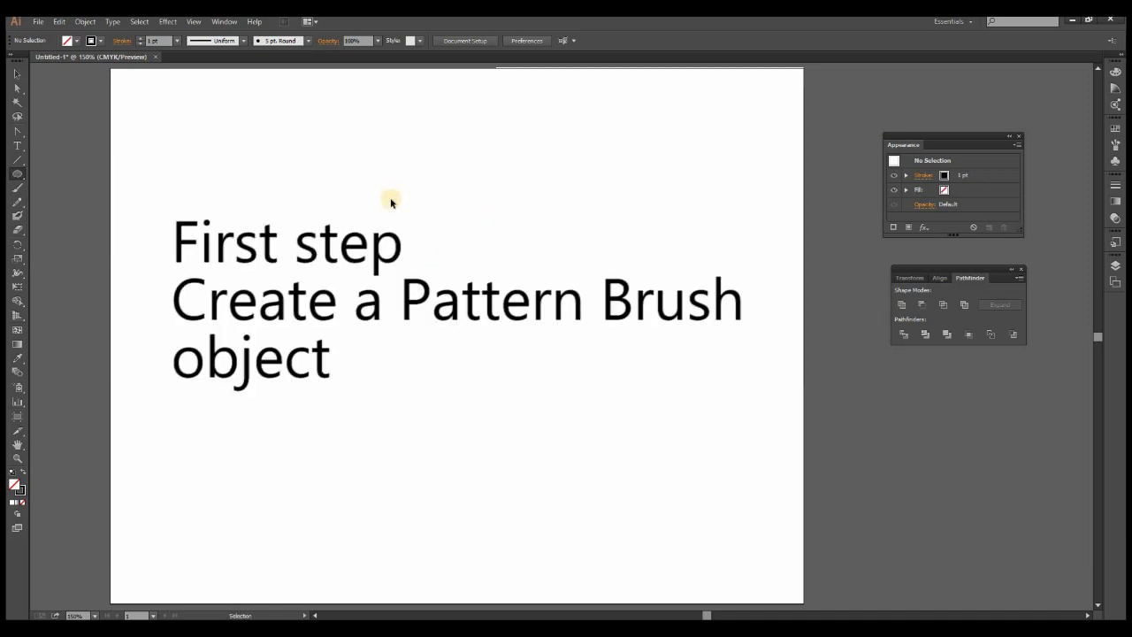
pyautogui.hotkey('ctrl', 'r')
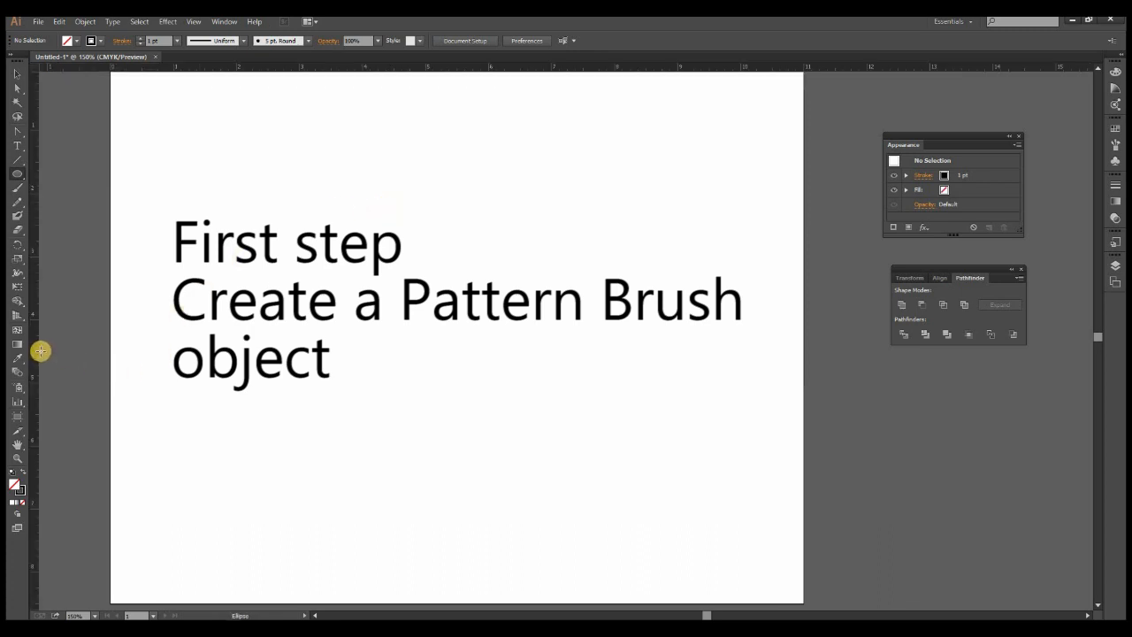
pyautogui.moveTo(36, 351); pyautogui.dragTo(489, 341)
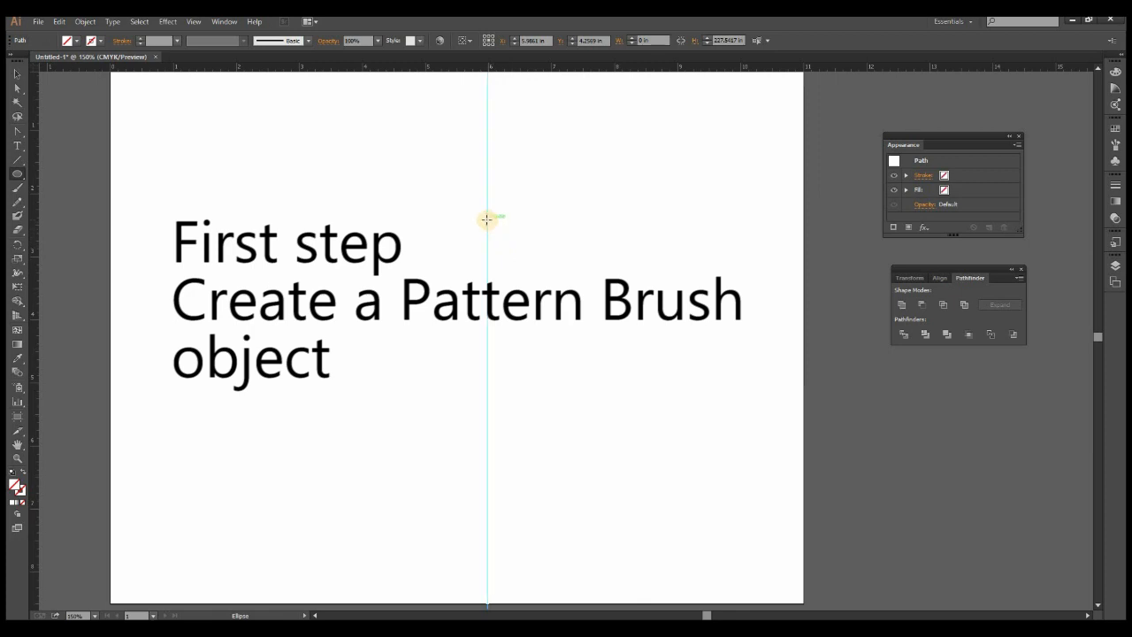
# Step: Draw an unfilled circle about 2.43 in wide with an 8 pt black stroke, centred on the vertical guide
pyautogui.moveTo(488, 218); pyautogui.dragTo(561, 296)
pyautogui.click(17, 73)
pyautogui.moveTo(516, 149); pyautogui.dragTo(515, 198)
pyautogui.click(67, 41)
pyautogui.click(139, 38)
pyautogui.click(18, 73)
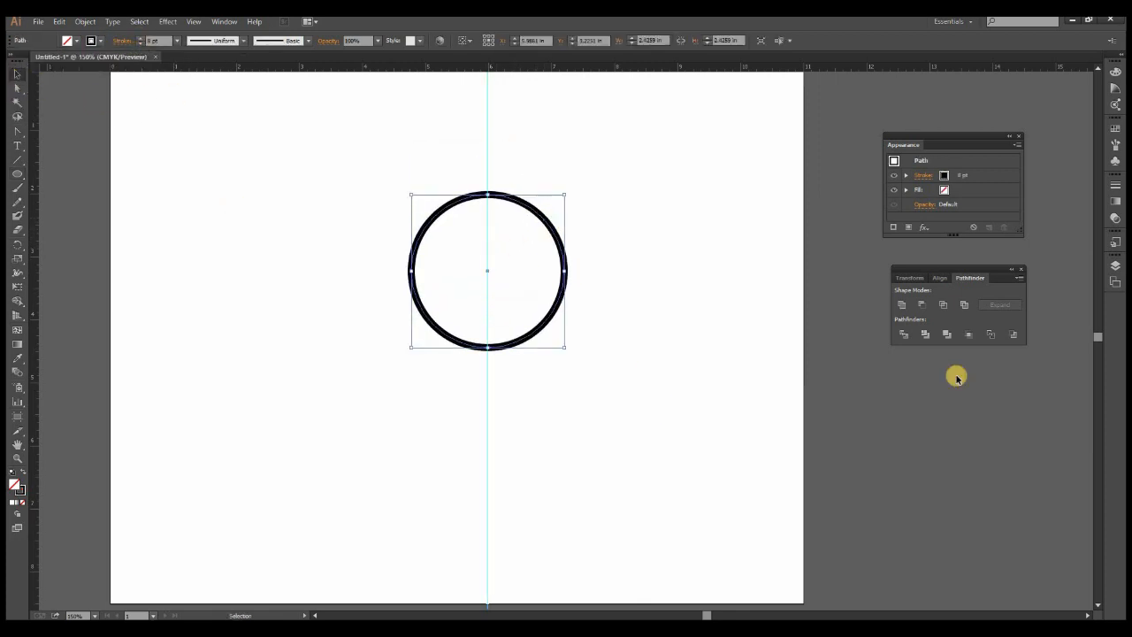
pyautogui.click(940, 278)
pyautogui.click(923, 306)
# Step: Duplicate the circle and shrink the copy to about 1 in wide inside the large circle
pyautogui.moveTo(533, 211); pyautogui.dragTo(533, 252)
pyautogui.moveTo(564, 387); pyautogui.dragTo(490, 320)
pyautogui.click(509, 197)
# Step: Place a horizontal guide at about 3.24 in through the large circle's centre and align the circles vertically to it
pyautogui.moveTo(514, 69); pyautogui.dragTo(528, 271)
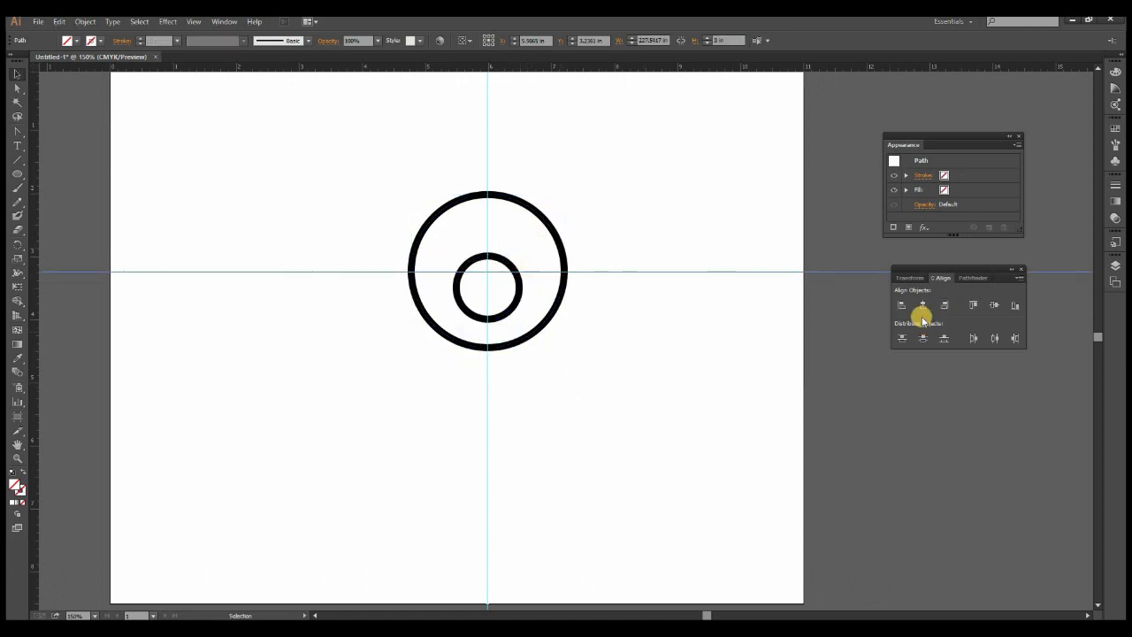
pyautogui.click(548, 311)
pyautogui.click(513, 306)
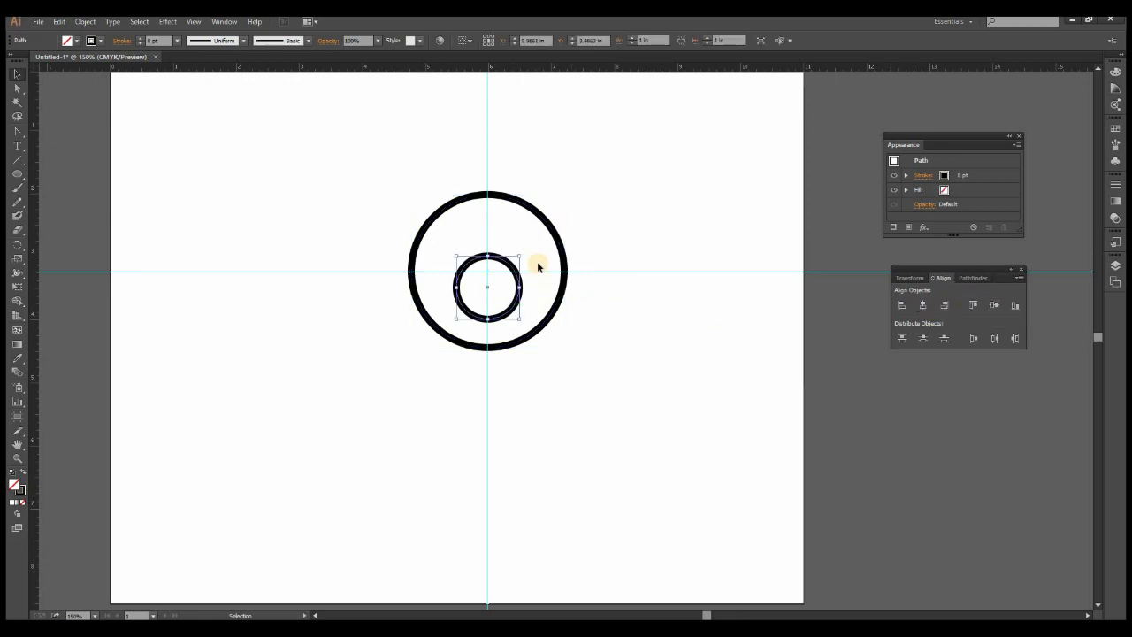
pyautogui.keyDown('shift'); pyautogui.click(543, 271); pyautogui.keyUp('shift')
pyautogui.click(994, 305)
pyautogui.click(563, 256)
pyautogui.keyDown('shift'); pyautogui.click(584, 280); pyautogui.keyUp('shift')
pyautogui.click(995, 305)
# Step: Give the small inner circle a solid black fill and no stroke
pyautogui.click(449, 225)
pyautogui.click(466, 257)
pyautogui.click(100, 41)
pyautogui.click(14, 59)
pyautogui.click(77, 40)
pyautogui.click(40, 58)
pyautogui.click(286, 174)
pyautogui.scroll(1, 286, 175)
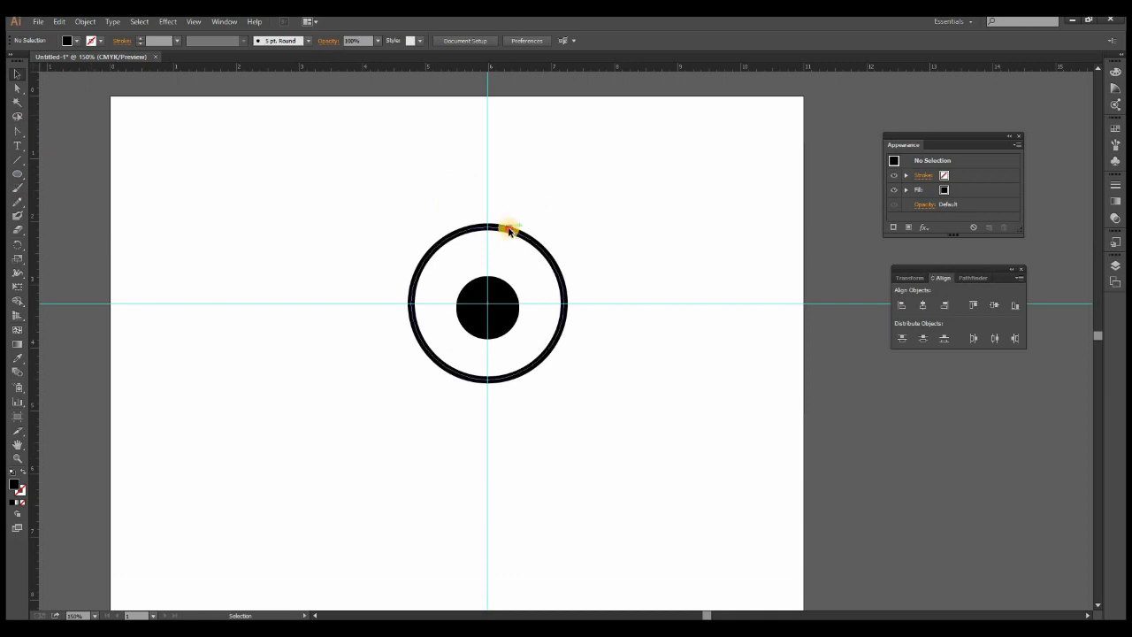
# Step: Convert the large circle's top anchor point to a corner and raise it to form a pointed teardrop
pyautogui.moveTo(17, 130); pyautogui.dragTo(50, 171)
pyautogui.click(487, 226)
pyautogui.click(19, 90)
pyautogui.click(488, 226)
pyautogui.press('Up')
pyautogui.press('Up')
pyautogui.press('Up')
pyautogui.press('Up')
pyautogui.press('Up')
pyautogui.press('Up')
pyautogui.press('Up')
pyautogui.press('Up')
pyautogui.press('Up')
pyautogui.press('Up')
pyautogui.press('Up')
pyautogui.press('Up')
pyautogui.press('Up')
pyautogui.press('Up')
pyautogui.press('Up')
pyautogui.press('Up')
pyautogui.press('Up')
pyautogui.press('Up')
pyautogui.press('Up')
pyautogui.press('Up')
# Step: Copy the black dot above itself inside the teardrop, shrink the copy and nudge it down along the vertical guide
pyautogui.click(16, 73)
pyautogui.moveTo(500, 293); pyautogui.dragTo(501, 218)
pyautogui.moveTo(521, 265); pyautogui.dragTo(491, 184)
pyautogui.press('Down')
pyautogui.press('Down')
pyautogui.press('Down')
pyautogui.press('Down')
pyautogui.press('Down')
pyautogui.press('Down')
pyautogui.press('Down')
pyautogui.press('Down')
pyautogui.press('Down')
pyautogui.press('Down')
pyautogui.press('Down')
pyautogui.press('Down')
pyautogui.press('Down')
pyautogui.press('Down')
pyautogui.press('Down')
pyautogui.press('Down')
pyautogui.press('Down')
pyautogui.press('Down')
pyautogui.press('Down')
pyautogui.press('Down')
pyautogui.click(599, 395)
# Step: Add a smaller dot near the teardrop's tip and centre it horizontally on the vertical guide
pyautogui.click(491, 216)
pyautogui.moveTo(498, 177); pyautogui.dragTo(485, 195)
pyautogui.keyDown('shift'); pyautogui.click(488, 200); pyautogui.keyUp('shift')
pyautogui.click(925, 302)
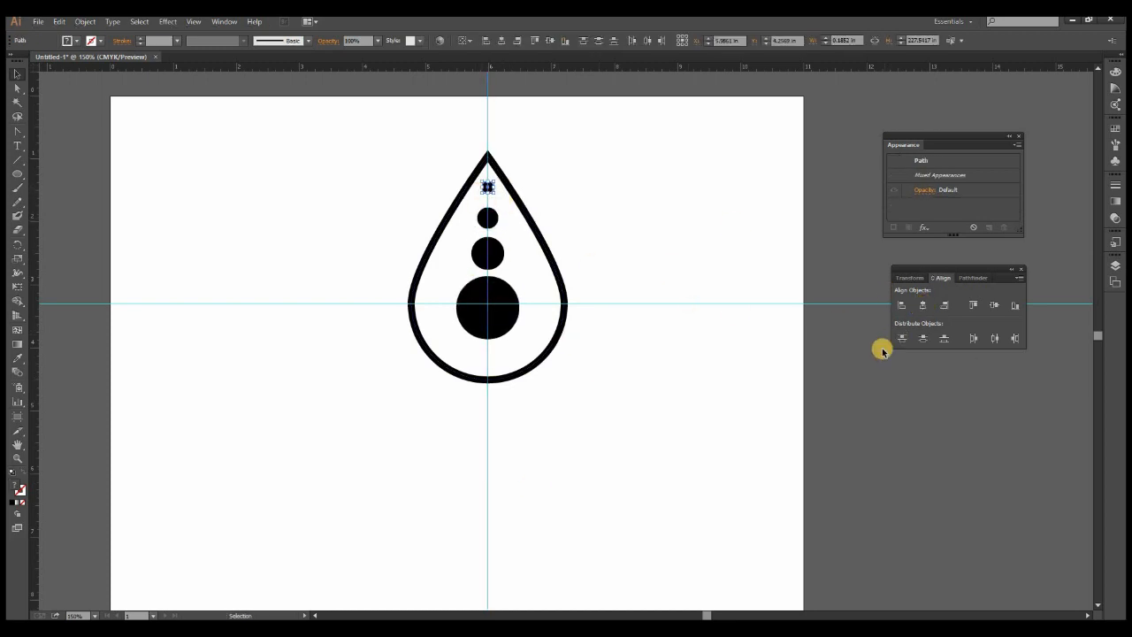
pyautogui.click(619, 265)
# Step: Nudge the topmost small dot down closer to the dot beneath it
pyautogui.click(488, 188)
pyautogui.press('Down')
pyautogui.press('Down')
pyautogui.press('Down')
pyautogui.press('Down')
pyautogui.press('Down')
pyautogui.press('Down')
pyautogui.press('Down')
pyautogui.click(506, 431)
# Step: Place vertical guides along the left and right edges of the teardrop
pyautogui.scroll(-1, 507, 432)
pyautogui.scroll(2, 547, 366)
pyautogui.hotkey('ctrl', '-')
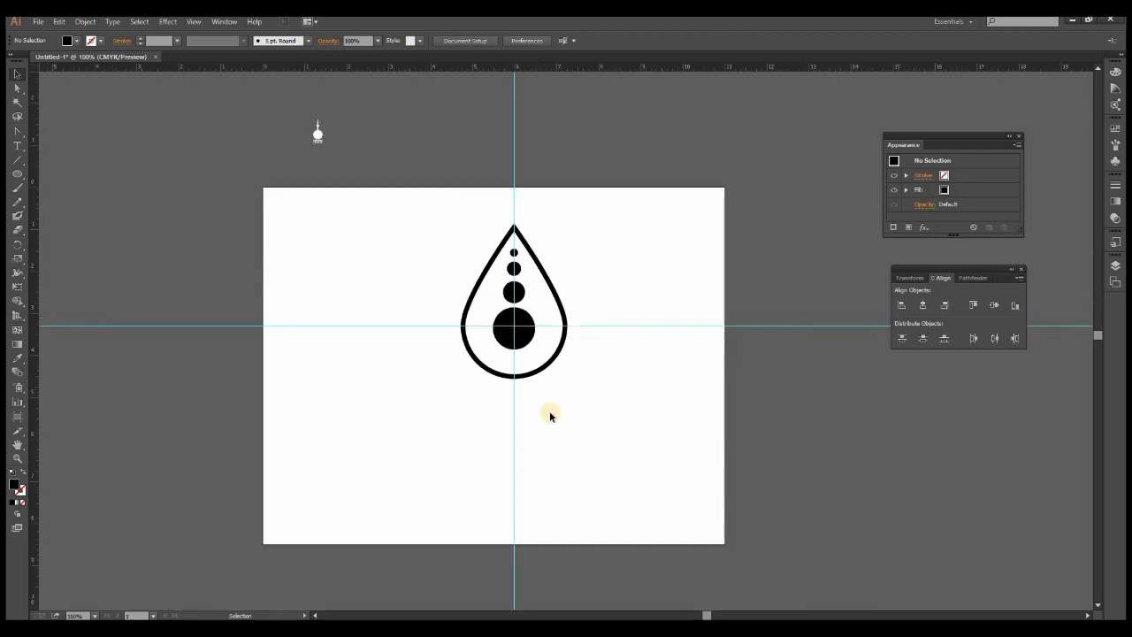
pyautogui.moveTo(35, 253); pyautogui.dragTo(461, 310)
pyautogui.moveTo(38, 352); pyautogui.dragTo(566, 357)
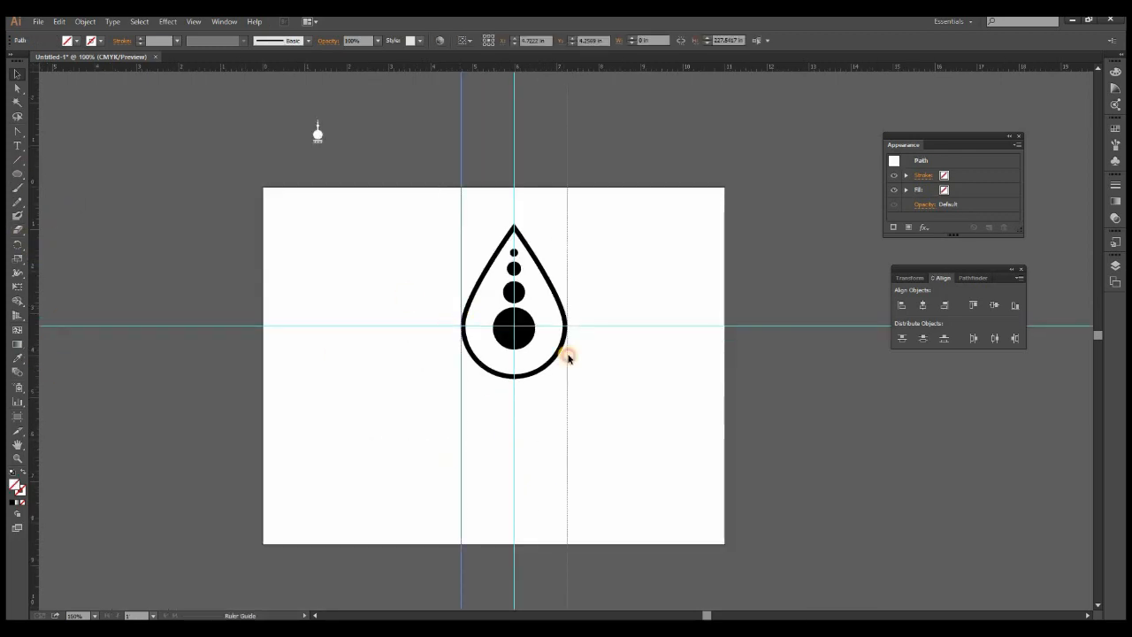
# Step: Draw a thin black-filled bar just below the teardrop between the side guides and centre it on the middle guide
pyautogui.click(17, 174)
pyautogui.moveTo(461, 386); pyautogui.dragTo(566, 394)
pyautogui.click(77, 40)
pyautogui.click(44, 60)
pyautogui.click(17, 73)
pyautogui.click(381, 354)
pyautogui.click(531, 390)
pyautogui.keyDown('shift'); pyautogui.click(514, 424); pyautogui.keyUp('shift')
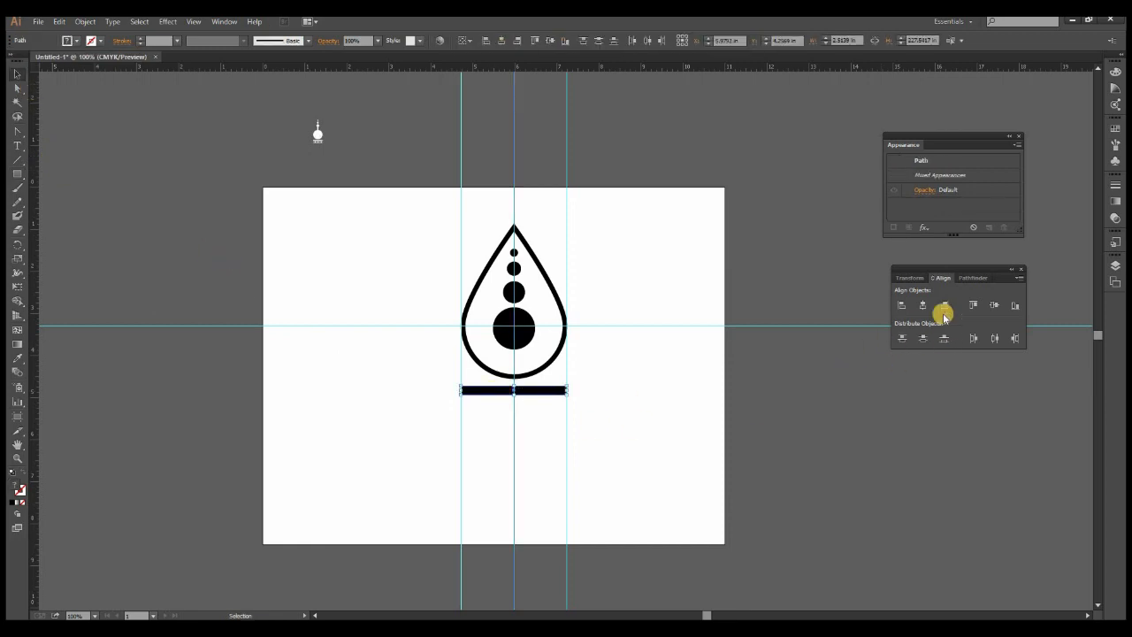
pyautogui.click(539, 447)
# Step: Copy the black bar just below itself and make the copy thinner
pyautogui.moveTo(534, 391); pyautogui.dragTo(534, 404)
pyautogui.moveTo(514, 407); pyautogui.dragTo(515, 403)
pyautogui.click(513, 435)
# Step: Duplicate the thick and thin bars together as a second pair farther below, between the side guides
pyautogui.keyDown('ctrl'); pyautogui.click(543, 405); pyautogui.keyUp('ctrl')
pyautogui.keyDown('ctrl'); pyautogui.click(539, 353); pyautogui.keyUp('ctrl')
pyautogui.click(529, 321)
pyautogui.click(566, 330)
pyautogui.click(600, 319)
pyautogui.keyDown('shift'); pyautogui.click(599, 298); pyautogui.keyUp('shift')
pyautogui.moveTo(599, 298); pyautogui.dragTo(646, 409)
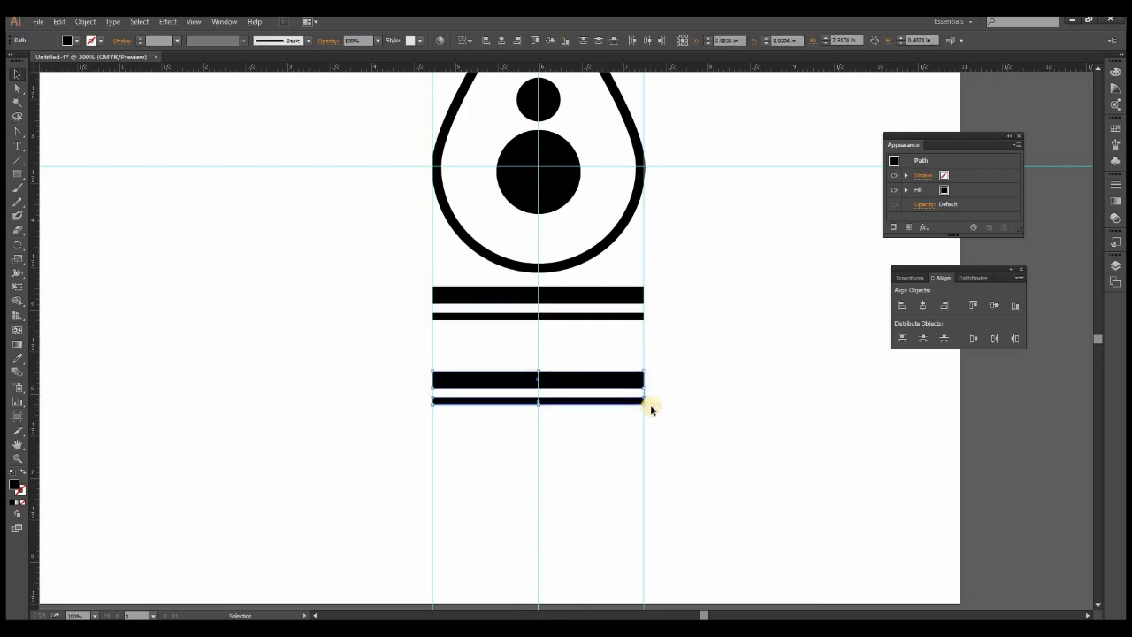
# Step: Reflect the lower pair of bars across the horizontal axis so its thin bar faces up, and nudge it closer to the upper pair
pyautogui.rightClick(608, 380)
pyautogui.moveTo(699, 519)
pyautogui.click(758, 561)
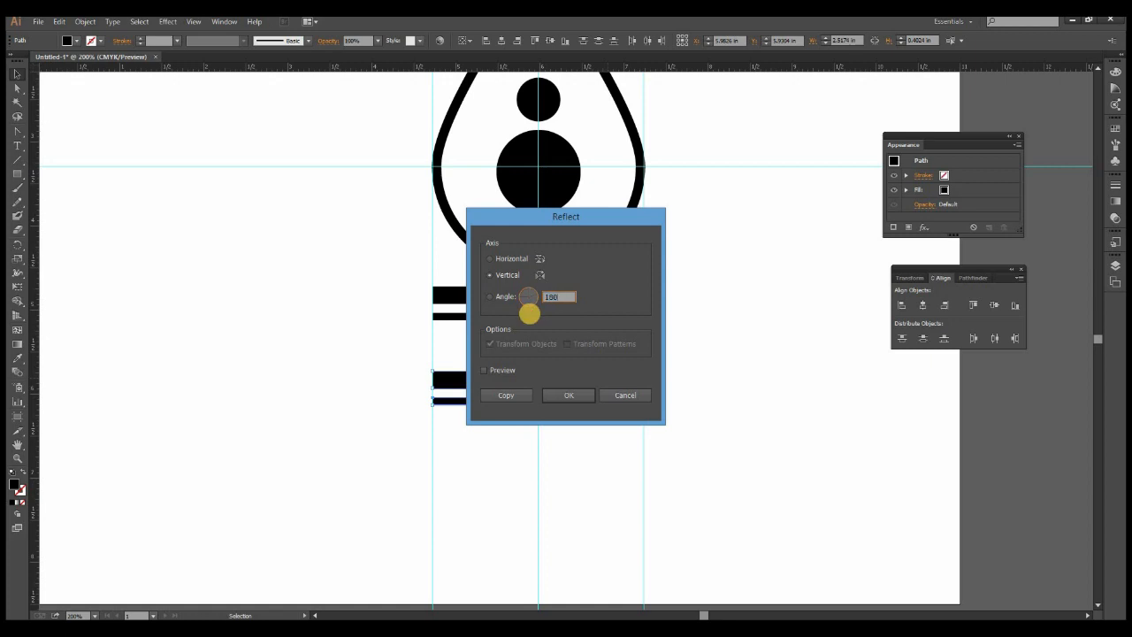
pyautogui.click(567, 398)
pyautogui.press('Up')
pyautogui.press('Up')
pyautogui.press('Up')
pyautogui.press('Up')
# Step: Draw a small black-filled circle in the gap between the two bar pairs, on the middle guide
pyautogui.click(423, 386)
pyautogui.moveTo(17, 174); pyautogui.dragTo(69, 199)
pyautogui.moveTo(503, 317)
pyautogui.mouseDown()
pyautogui.moveTo(534, 345)
pyautogui.moveTo(617, 342)
pyautogui.moveTo(469, 344)
pyautogui.mouseUp()
pyautogui.press('v')
pyautogui.click(925, 306)
pyautogui.hotkey('ctrl', 'z')
pyautogui.hotkey('ctrl', 'z')
pyautogui.click(544, 346)
pyautogui.click(498, 403)
# Step: Draw a narrow upright ellipse, convert its upper and lower anchors to sharp points, and place it over the small circle
pyautogui.moveTo(17, 174); pyautogui.dragTo(56, 202)
pyautogui.moveTo(277, 311); pyautogui.dragTo(303, 420)
pyautogui.hotkey('shift', 'c')
pyautogui.click(291, 312)
pyautogui.click(290, 416)
pyautogui.click(16, 75)
pyautogui.moveTo(279, 366); pyautogui.dragTo(290, 366)
pyautogui.moveTo(304, 420); pyautogui.dragTo(466, 355)
pyautogui.click(311, 355)
pyautogui.click(359, 459)
pyautogui.click(466, 354)
# Step: Shorten both tips of the pointed shape and form a row of three evenly spaced spiked dots between the bar pairs
pyautogui.moveTo(466, 315); pyautogui.dragTo(646, 390)
pyautogui.click(17, 457)
pyautogui.click(17, 75)
pyautogui.moveTo(186, 367); pyautogui.dragTo(186, 352)
pyautogui.moveTo(186, 190); pyautogui.dragTo(186, 205)
pyautogui.click(267, 254)
pyautogui.moveTo(185, 298); pyautogui.dragTo(501, 437)
pyautogui.click(833, 542)
# Step: Delete the vertical and horizontal guides around the motif
pyautogui.hotkey('ctrl', '-')
pyautogui.hotkey('ctrl', '-')
pyautogui.hotkey('ctrl', '-')
pyautogui.hotkey('ctrl', '-')
pyautogui.hotkey('ctrl', '-')
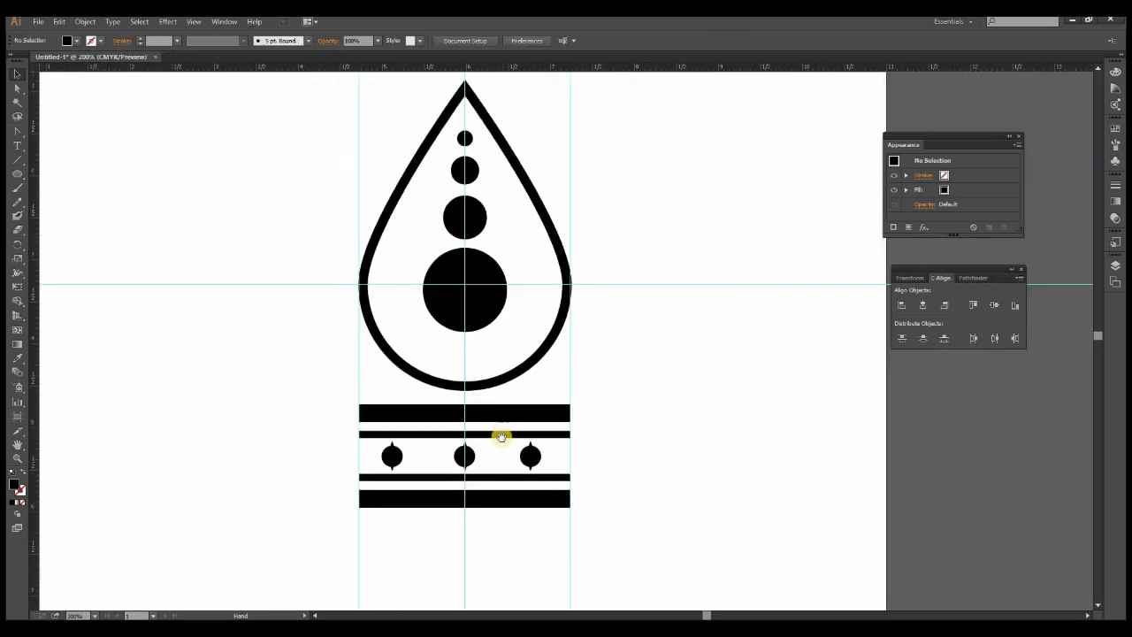
pyautogui.hotkey('ctrl', '-')
pyautogui.hotkey('ctrl', '-')
pyautogui.moveTo(597, 473); pyautogui.dragTo(431, 495)
pyautogui.press('Delete')
pyautogui.moveTo(346, 273); pyautogui.dragTo(404, 361)
pyautogui.press('Delete')
# Step: Try to group all shapes of the motif
pyautogui.hotkey('ctrl', 'a')
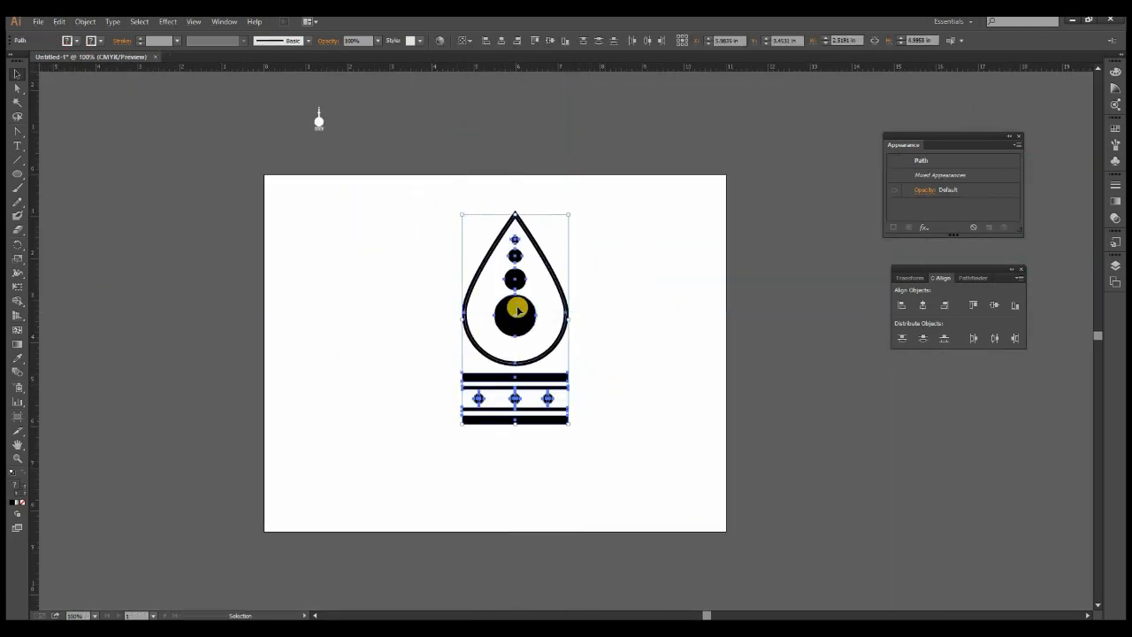
pyautogui.rightClick(519, 307)
pyautogui.click(562, 363)
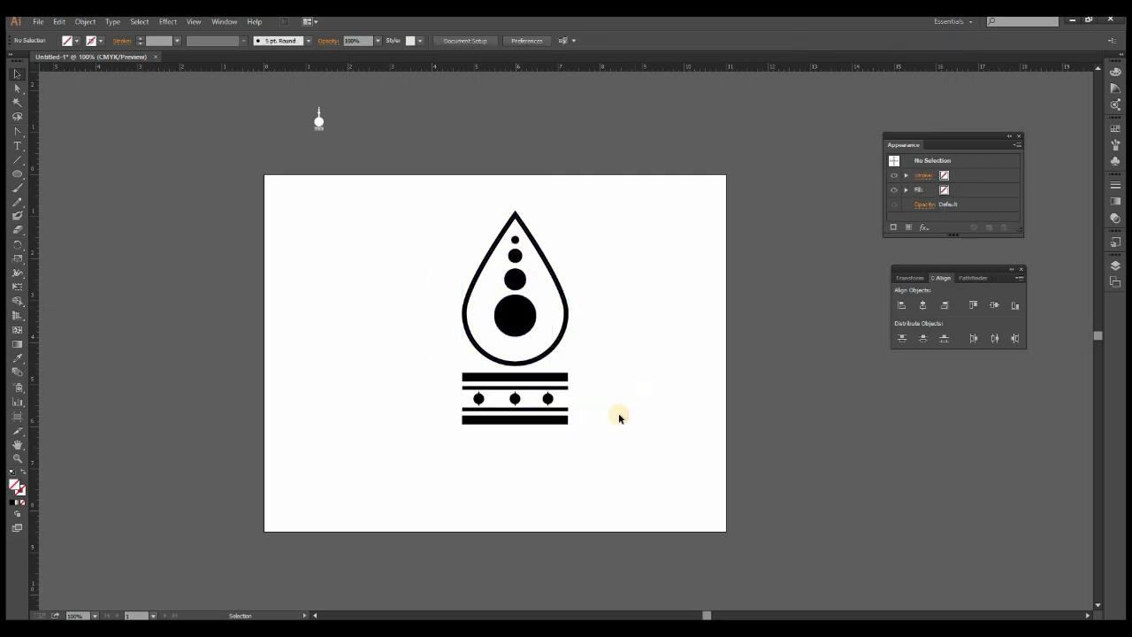
pyautogui.click(612, 275)
# Step: Convert the teardrop's stroke to a filled outline with Outline Stroke
pyautogui.click(558, 285)
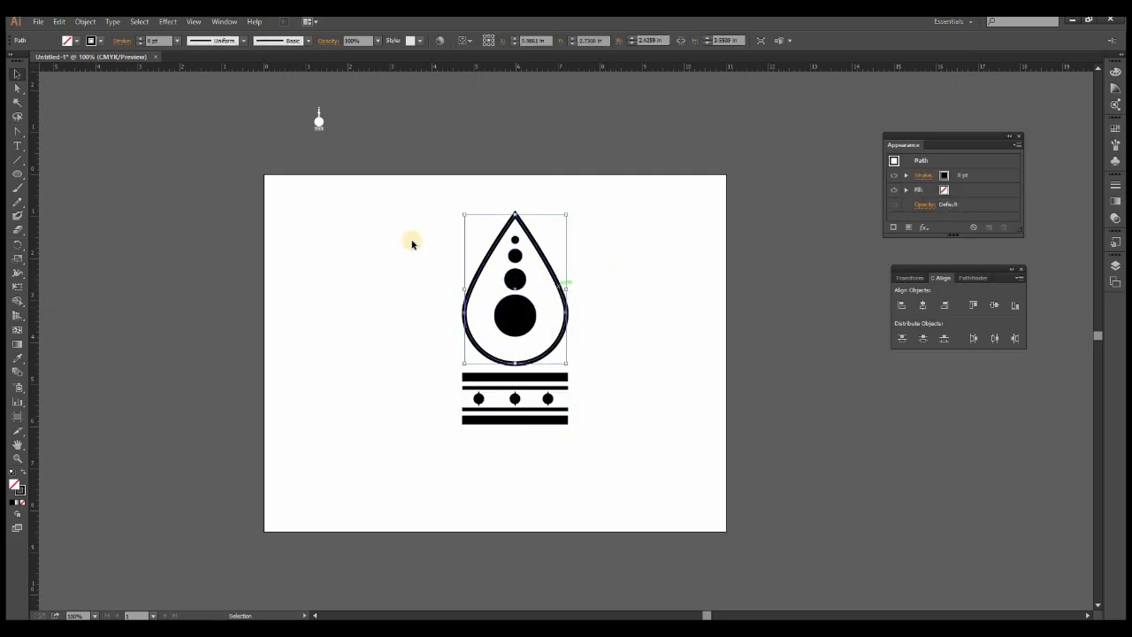
pyautogui.click(94, 27)
pyautogui.moveTo(132, 256)
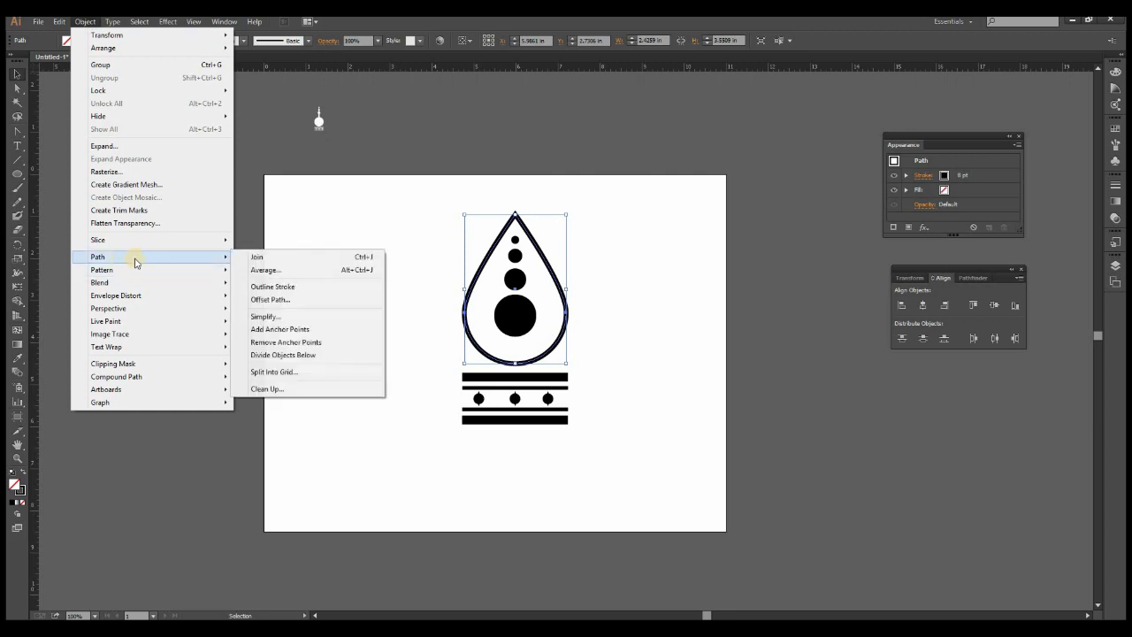
pyautogui.click(265, 289)
# Step: Group the teardrop, circles, bars and spiked dots into one object
pyautogui.moveTo(624, 454); pyautogui.dragTo(422, 198)
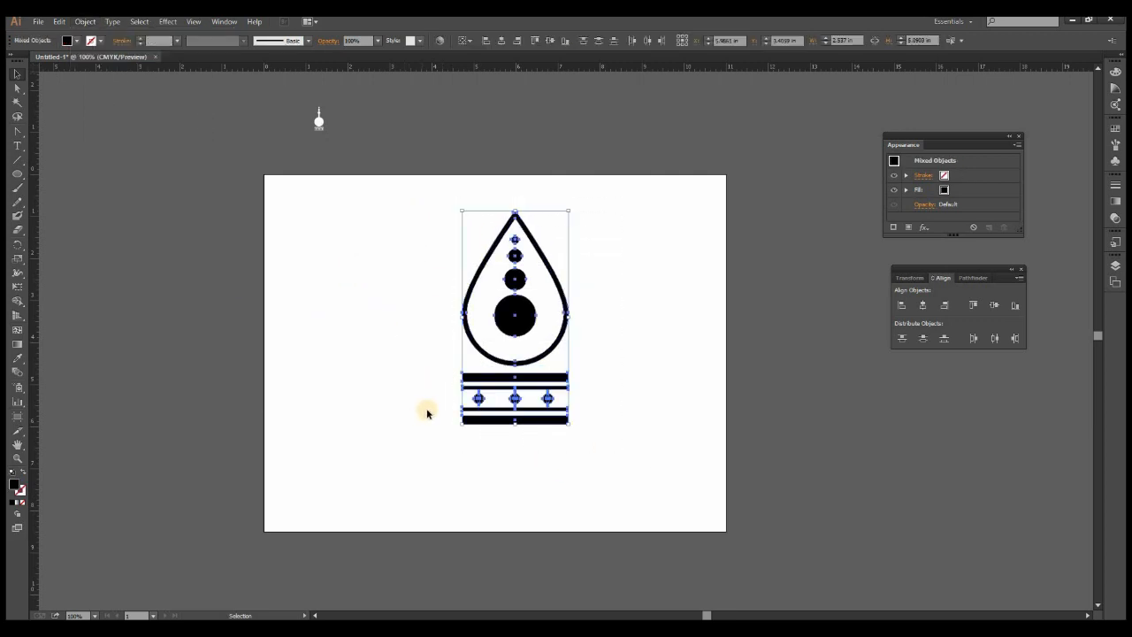
pyautogui.rightClick(500, 316)
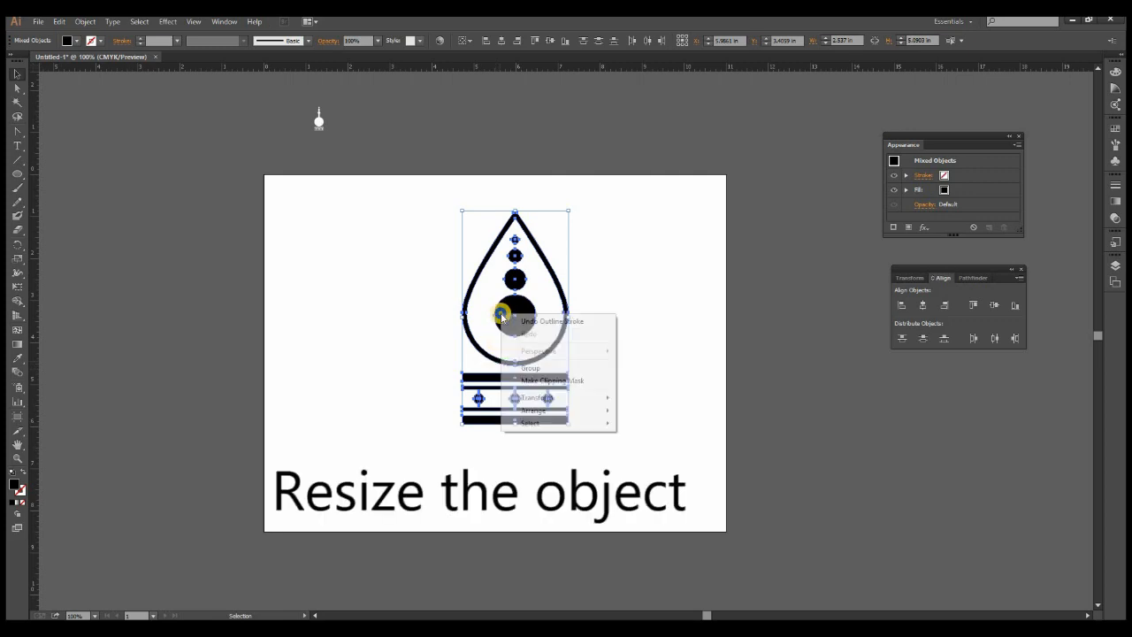
pyautogui.click(521, 363)
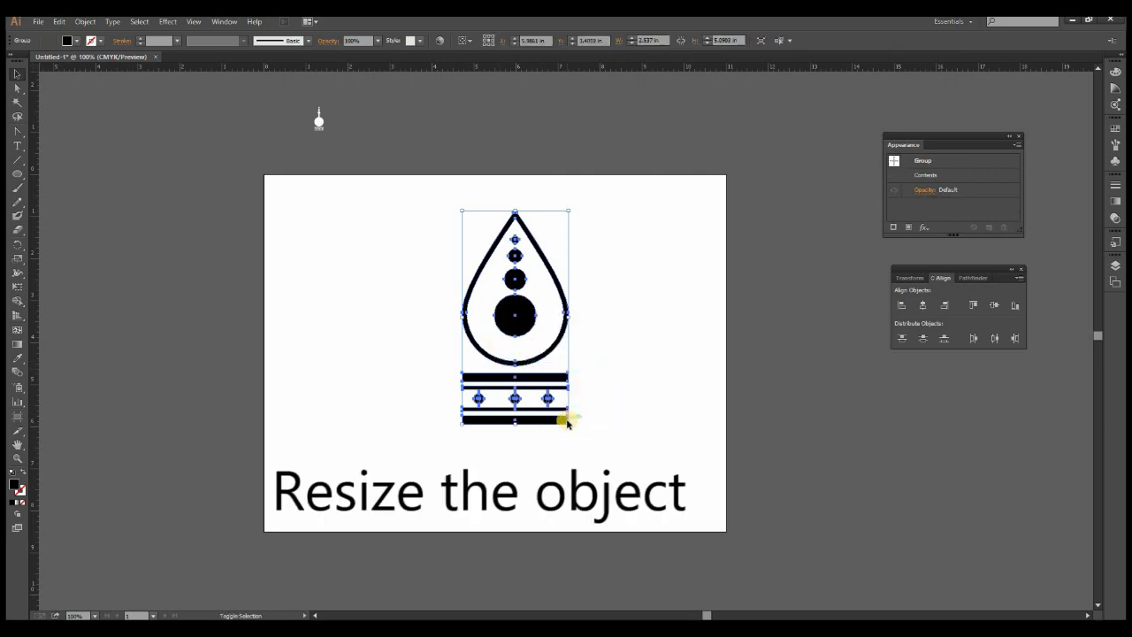
# Step: Scale the motif group down to about 0.16 by 0.32 in and move it near the artboard's upper-left corner
pyautogui.moveTo(568, 423); pyautogui.dragTo(446, 188)
pyautogui.click(494, 280)
pyautogui.moveTo(469, 225); pyautogui.dragTo(322, 236)
# Step: Start a new Pattern Brush from the selected motif group
pyautogui.click(17, 457)
pyautogui.moveTo(355, 275); pyautogui.dragTo(306, 224)
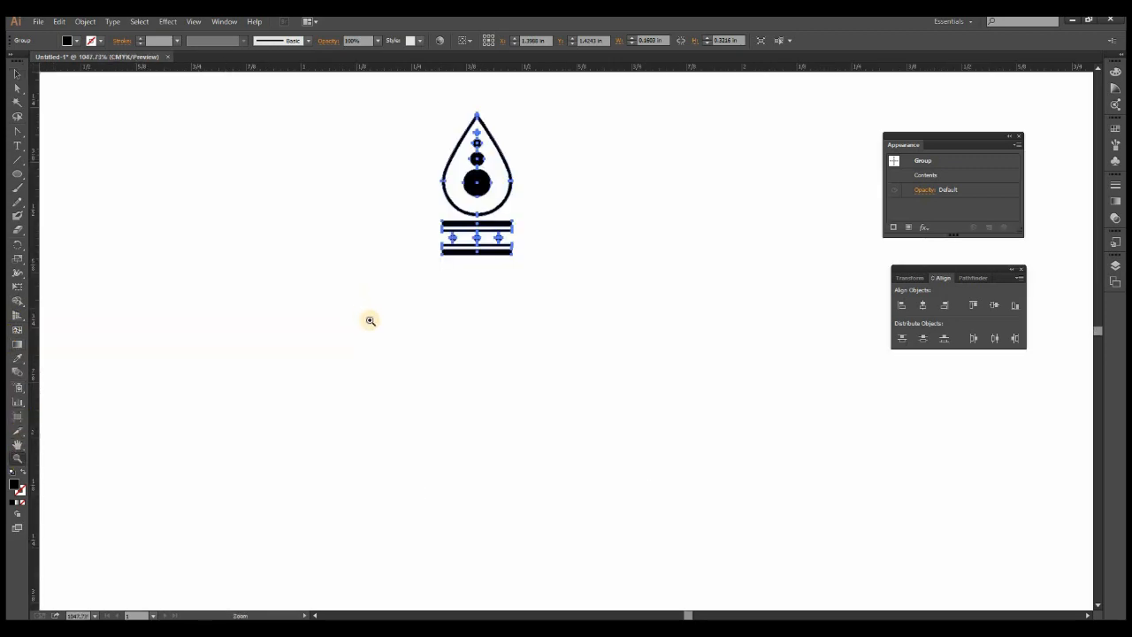
pyautogui.moveTo(501, 326); pyautogui.dragTo(361, 389)
pyautogui.hotkey('ctrl', '-')
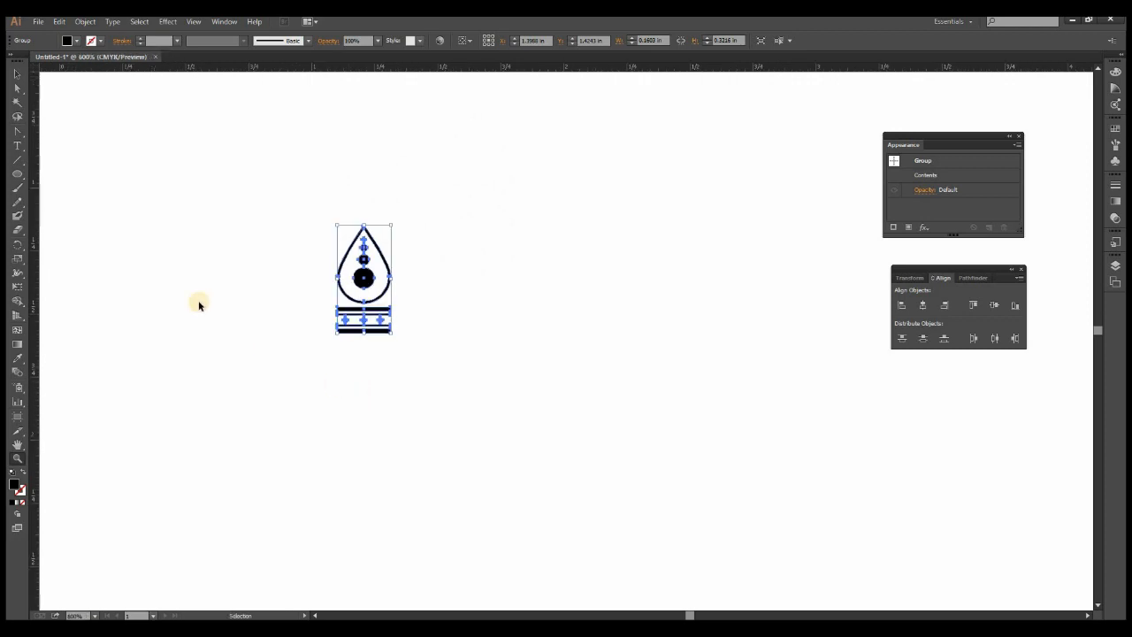
pyautogui.click(17, 76)
pyautogui.click(409, 356)
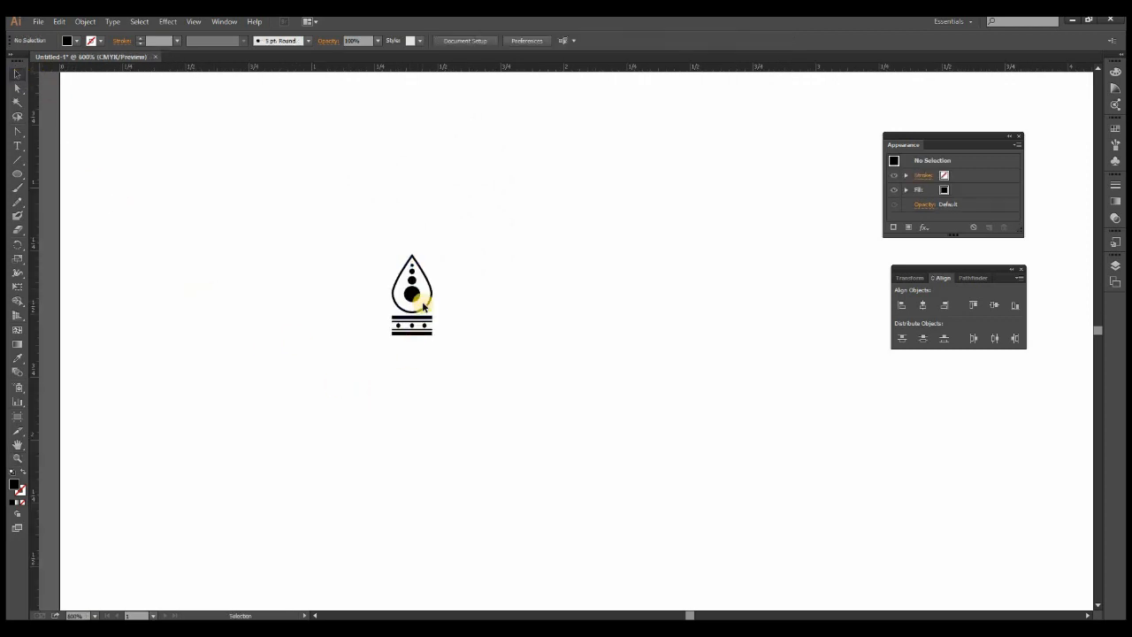
pyautogui.click(422, 300)
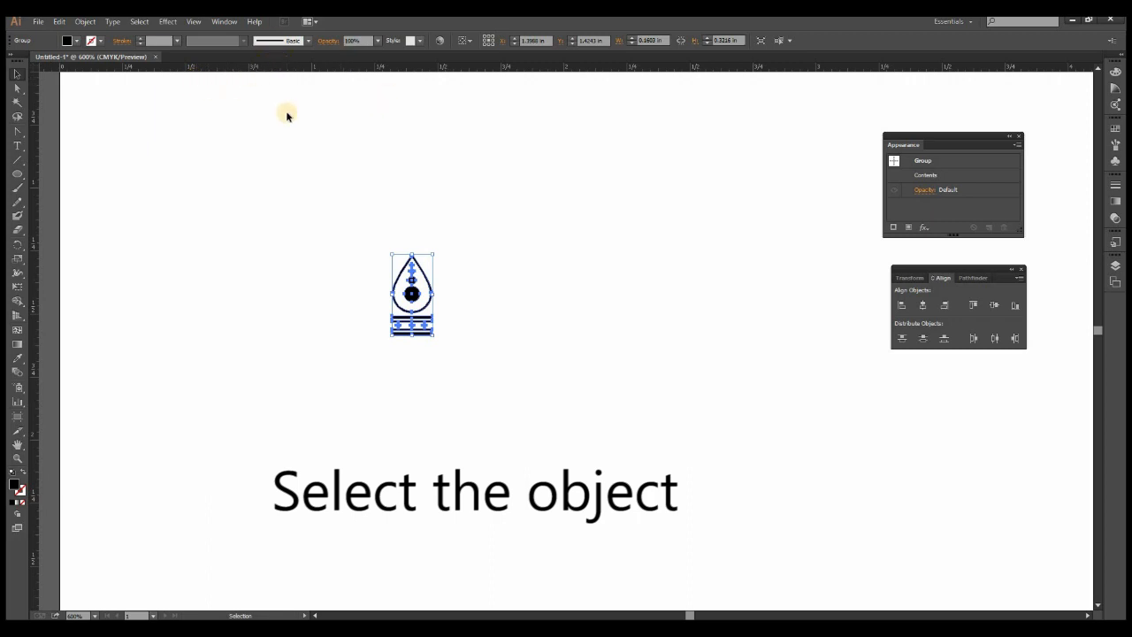
pyautogui.click(18, 189)
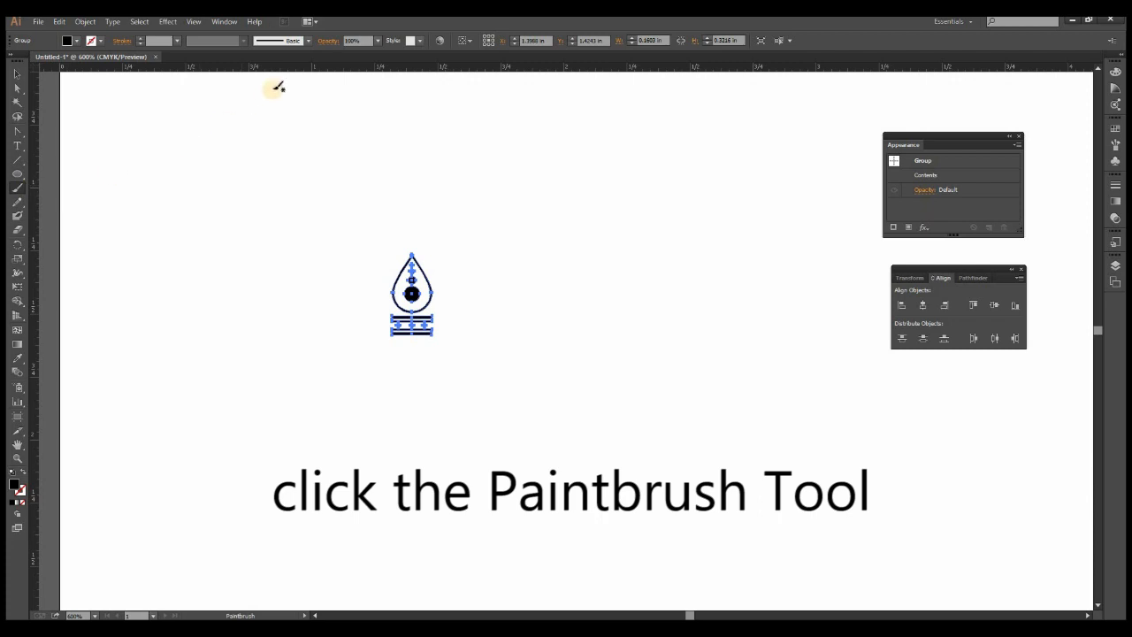
pyautogui.click(310, 42)
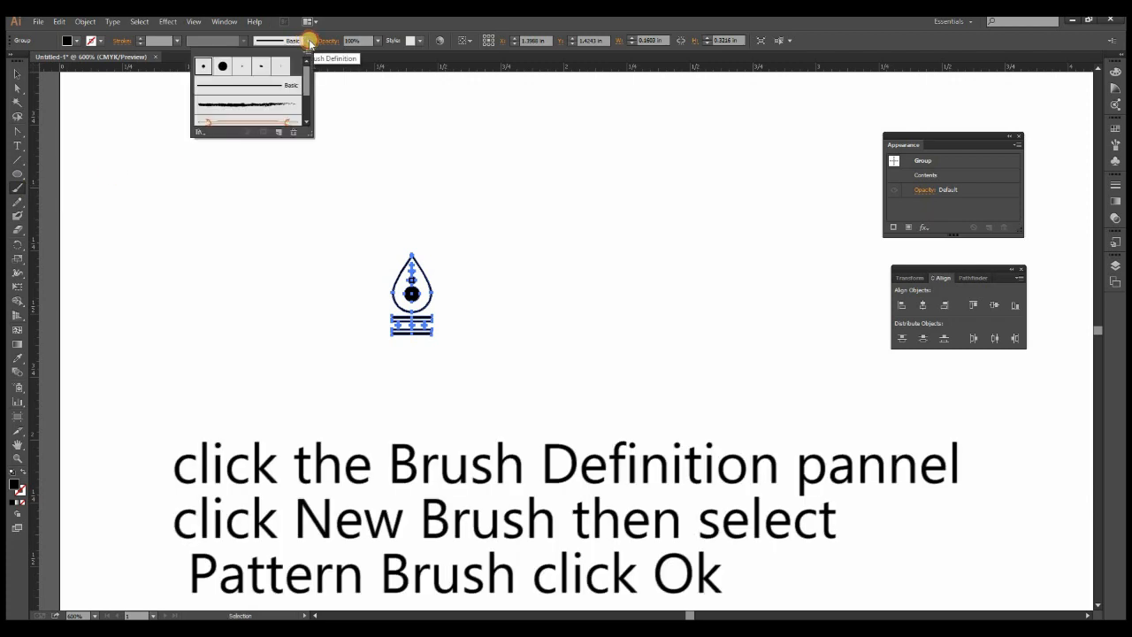
pyautogui.click(309, 55)
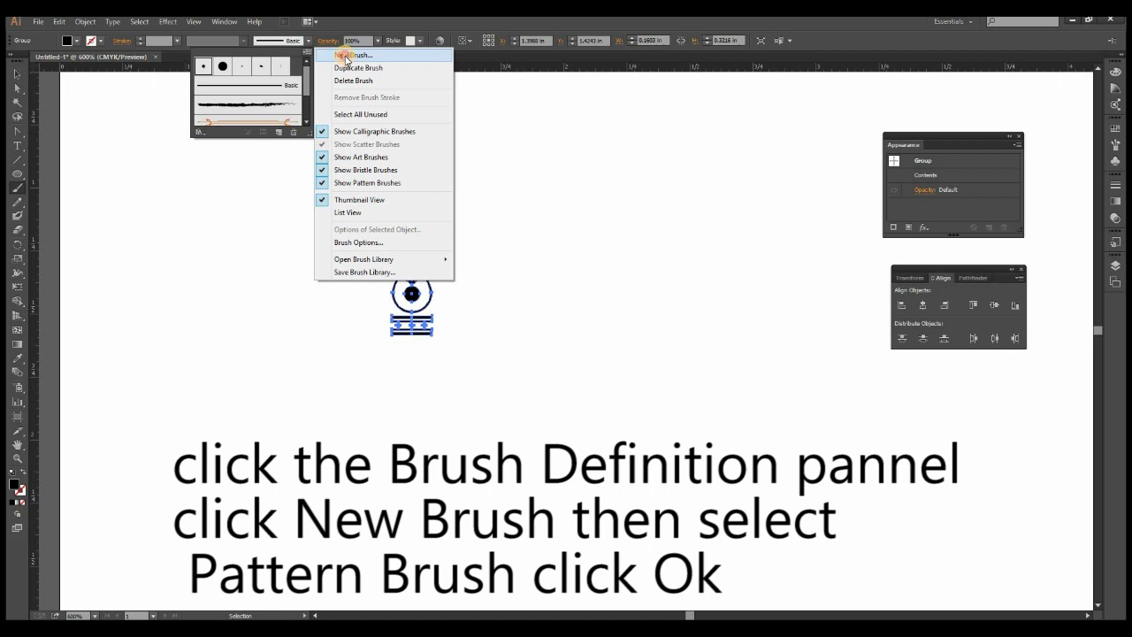
pyautogui.click(348, 55)
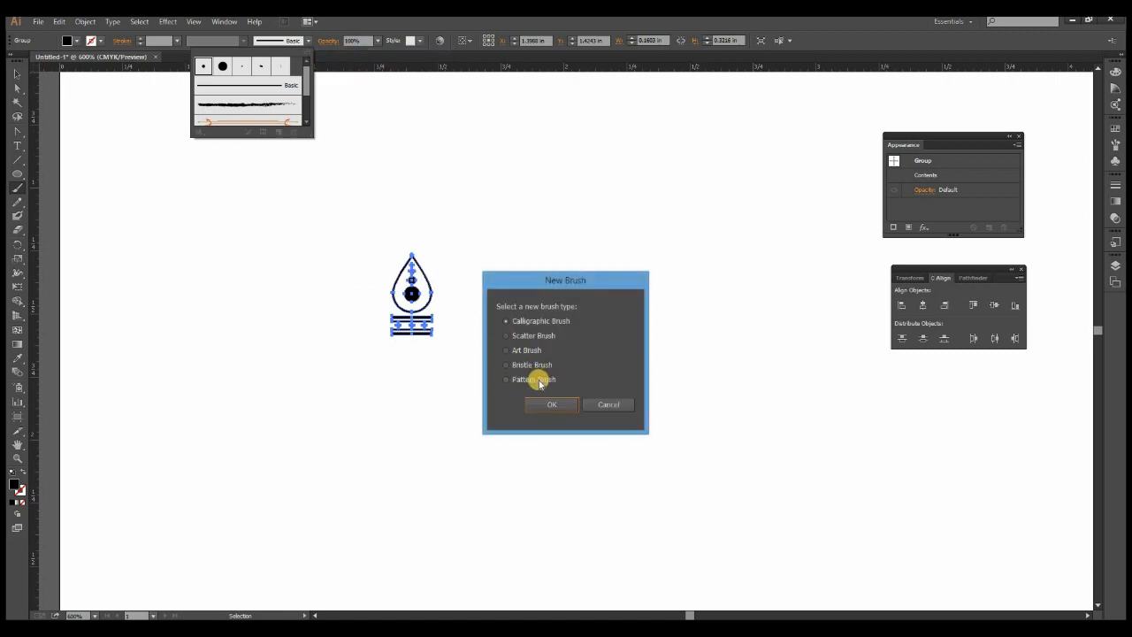
pyautogui.click(556, 405)
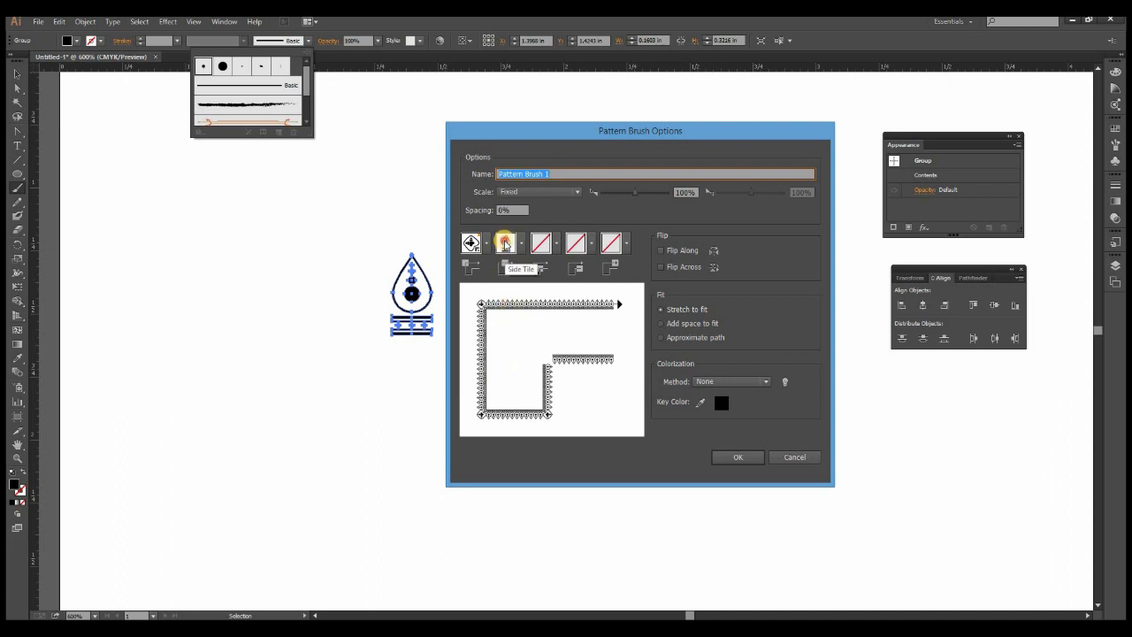
# Step: Create the pattern brush with the motif as its side tile, fixed scale and 0% spacing
pyautogui.click(505, 242)
pyautogui.click(466, 303)
pyautogui.click(739, 457)
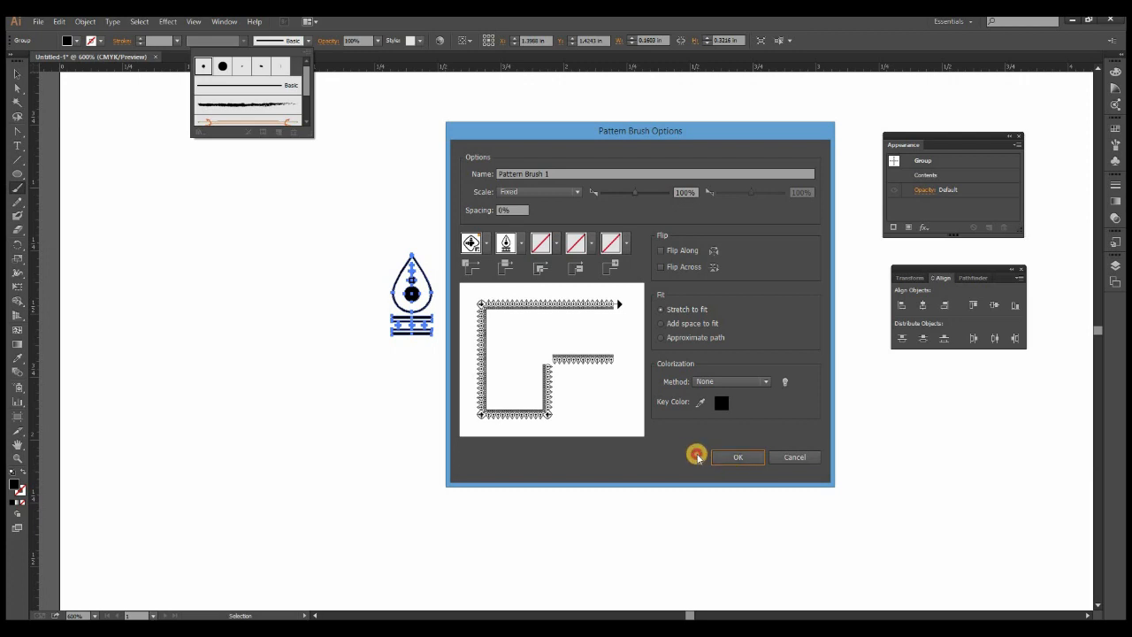
pyautogui.click(556, 174)
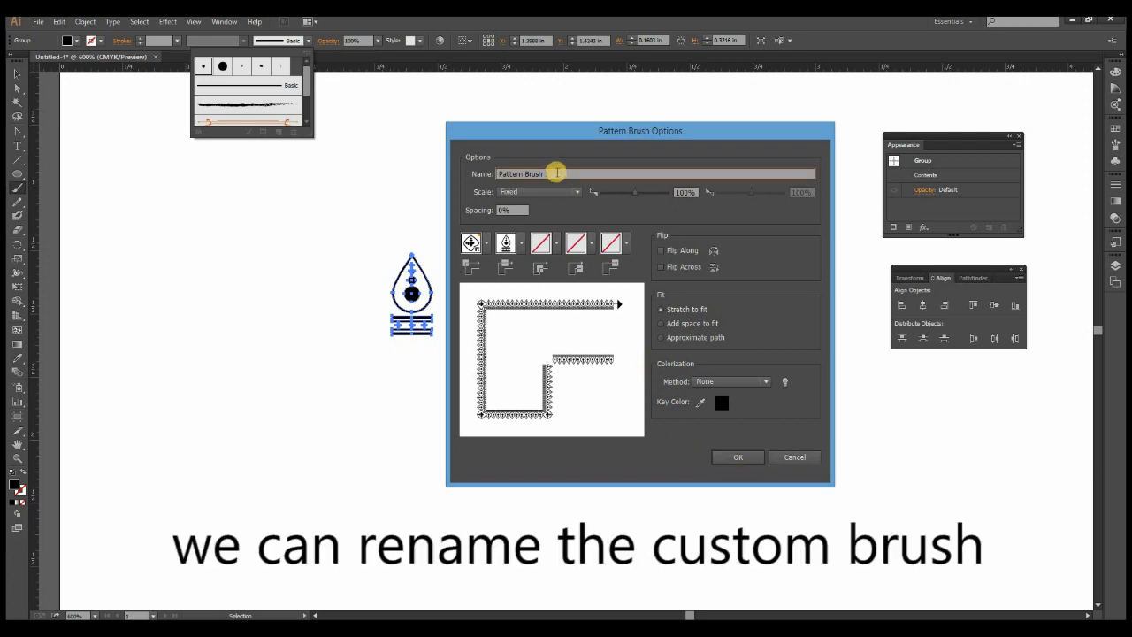
pyautogui.click(731, 456)
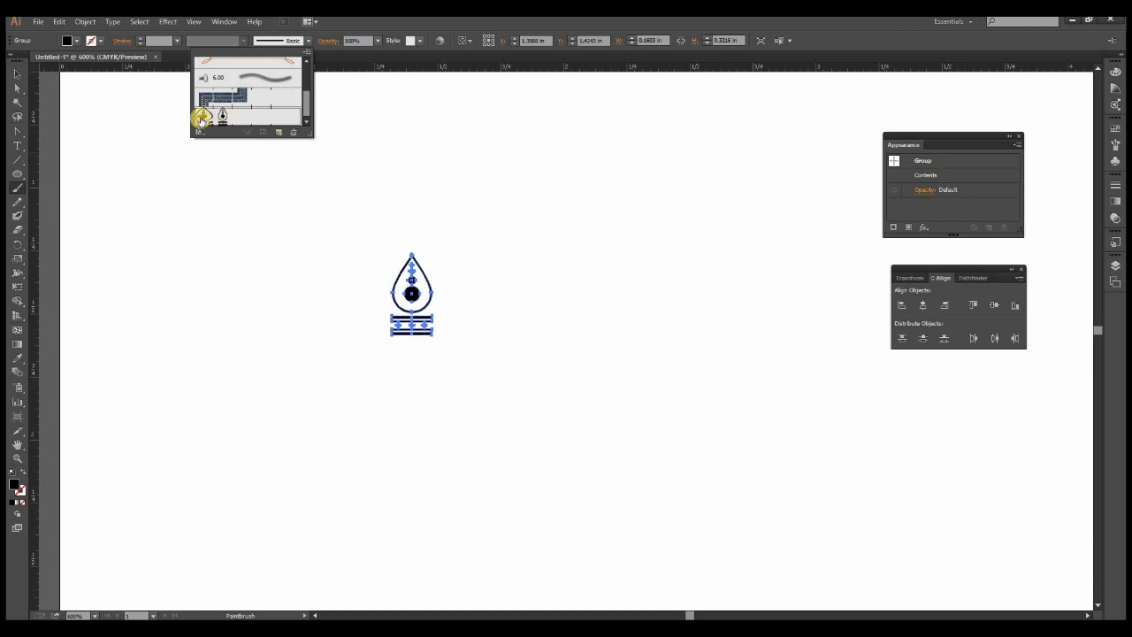
# Step: Paint two curved test strokes with the teardrop pattern brush and undo both
pyautogui.click(17, 188)
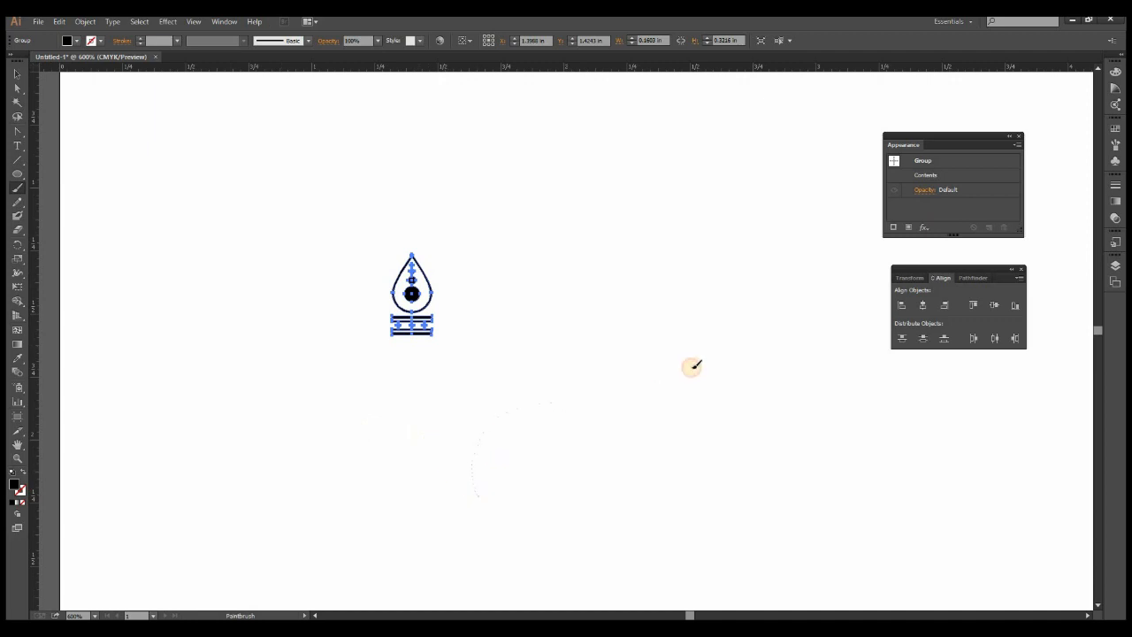
pyautogui.moveTo(699, 243); pyautogui.dragTo(699, 245)
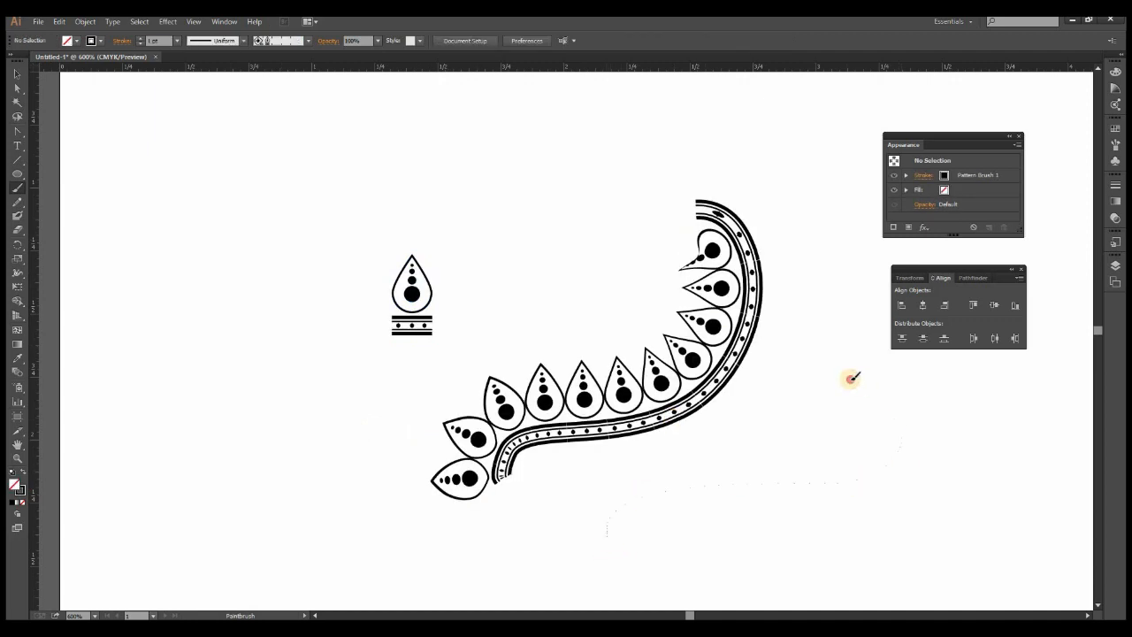
pyautogui.moveTo(863, 382); pyautogui.dragTo(872, 349)
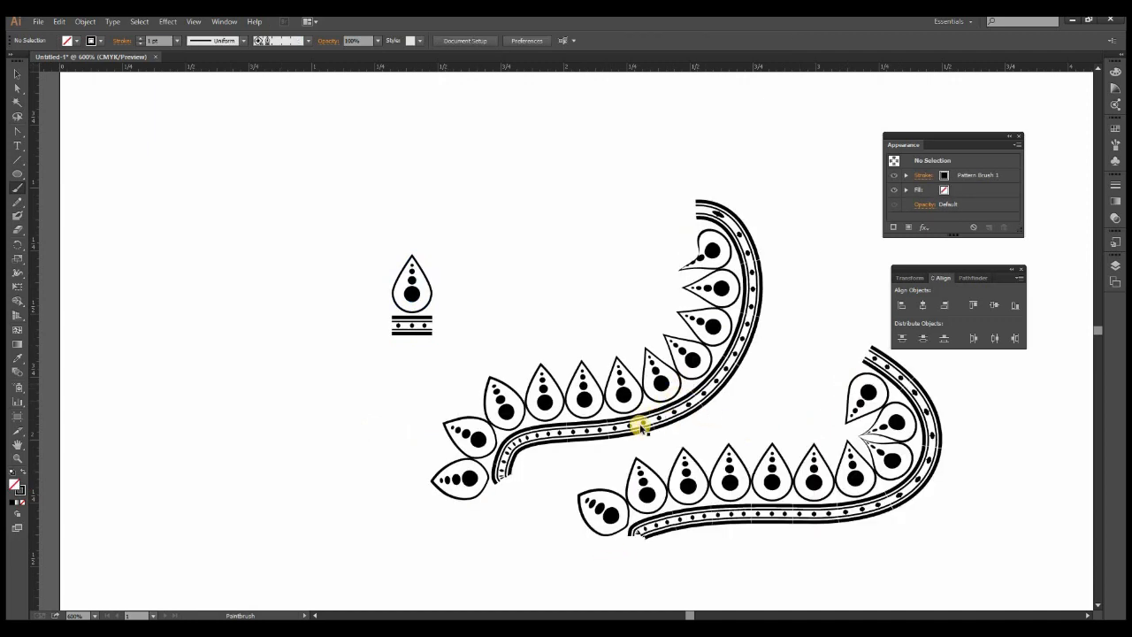
pyautogui.hotkey('ctrl', 'z')
pyautogui.hotkey('ctrl', 'z')
# Step: Paint a long S-shaped stroke and a spiral stroke across the artboard with the teardrop pattern brush
pyautogui.moveTo(663, 357); pyautogui.dragTo(530, 342)
pyautogui.hotkey('ctrl', '-')
pyautogui.hotkey('ctrl', '-')
pyautogui.hotkey('ctrl', '-')
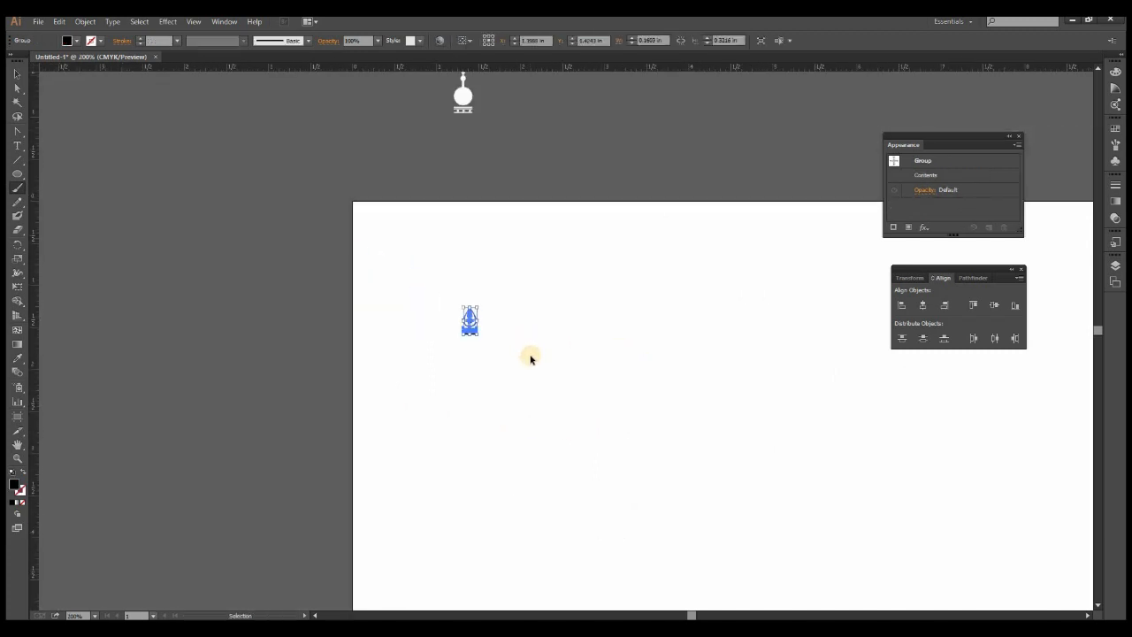
pyautogui.hotkey('ctrl', '-')
pyautogui.moveTo(576, 386); pyautogui.dragTo(307, 262)
pyautogui.moveTo(391, 306); pyautogui.dragTo(378, 281)
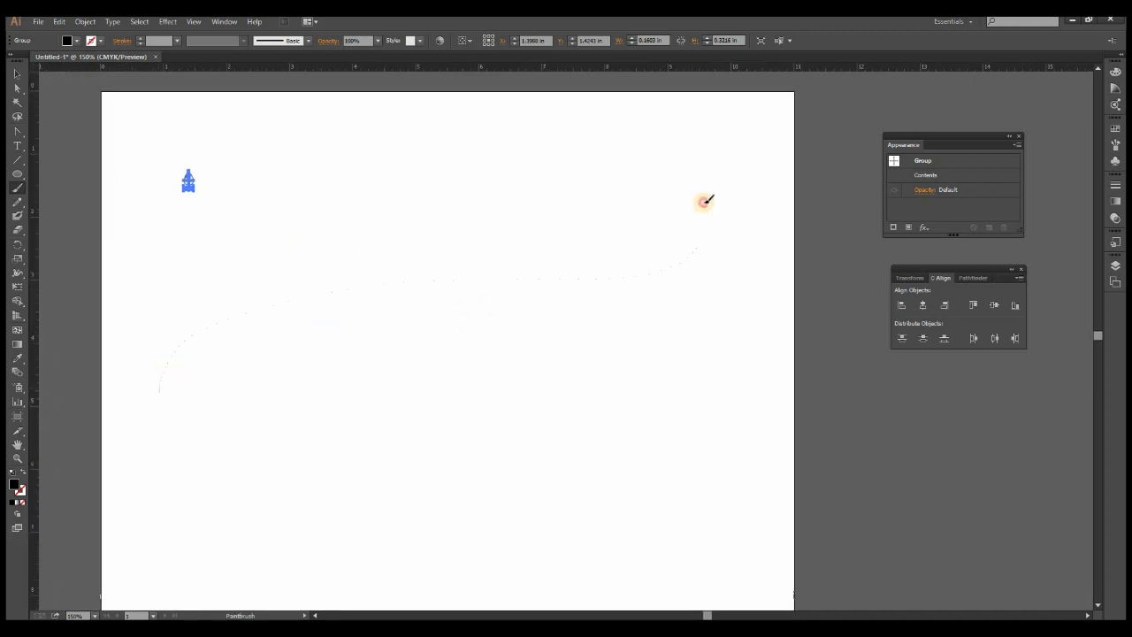
pyautogui.moveTo(705, 203); pyautogui.dragTo(708, 206)
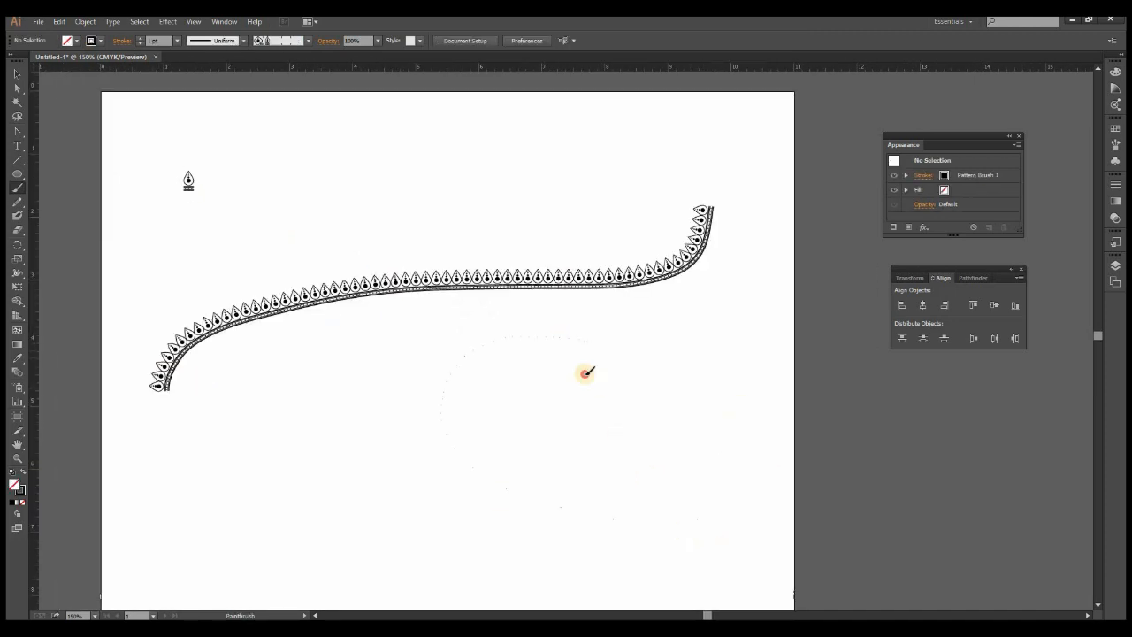
pyautogui.moveTo(594, 558); pyautogui.dragTo(592, 571)
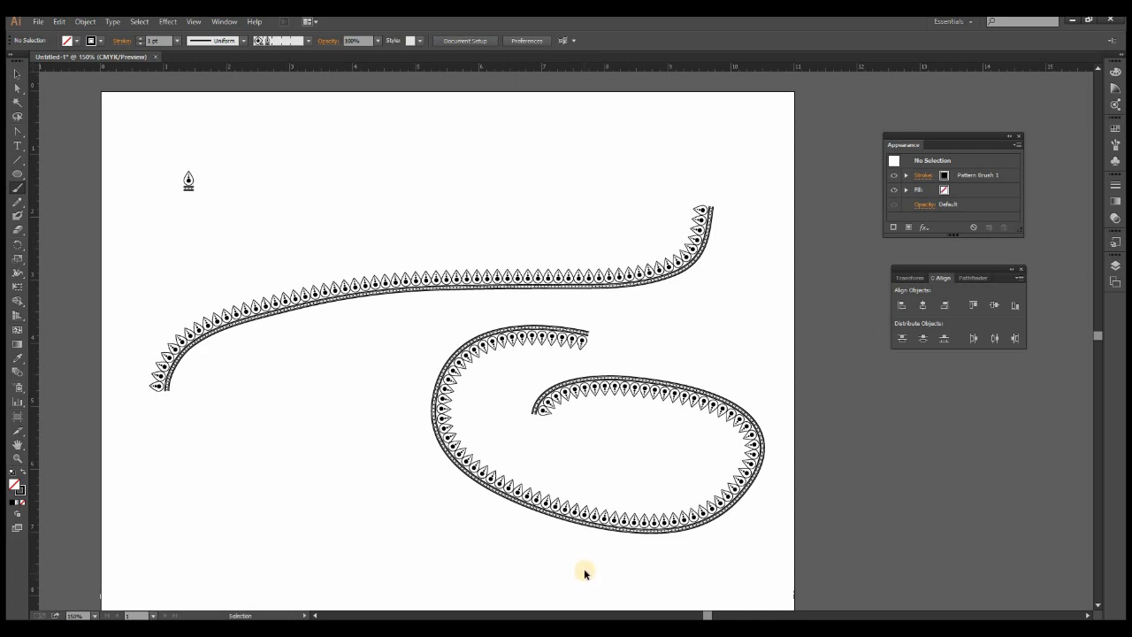
# Step: Delete the S-shaped and spiral brush strokes
pyautogui.click(19, 75)
pyautogui.moveTo(456, 234); pyautogui.dragTo(624, 366)
pyautogui.press('Delete')
# Step: Draw a circle about 4.49 in wide on the artboard and apply the teardrop pattern brush to its stroke
pyautogui.moveTo(27, 177); pyautogui.dragTo(68, 197)
pyautogui.moveTo(320, 188)
pyautogui.mouseDown()
pyautogui.moveTo(640, 412)
pyautogui.moveTo(602, 387)
pyautogui.mouseUp()
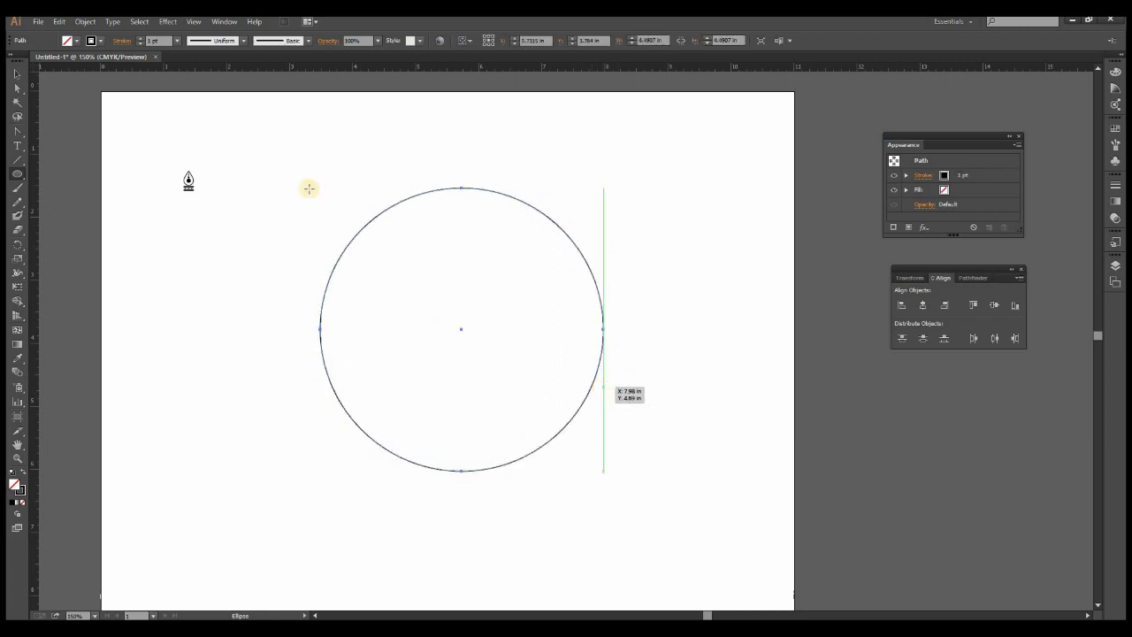
pyautogui.click(306, 41)
pyautogui.click(225, 116)
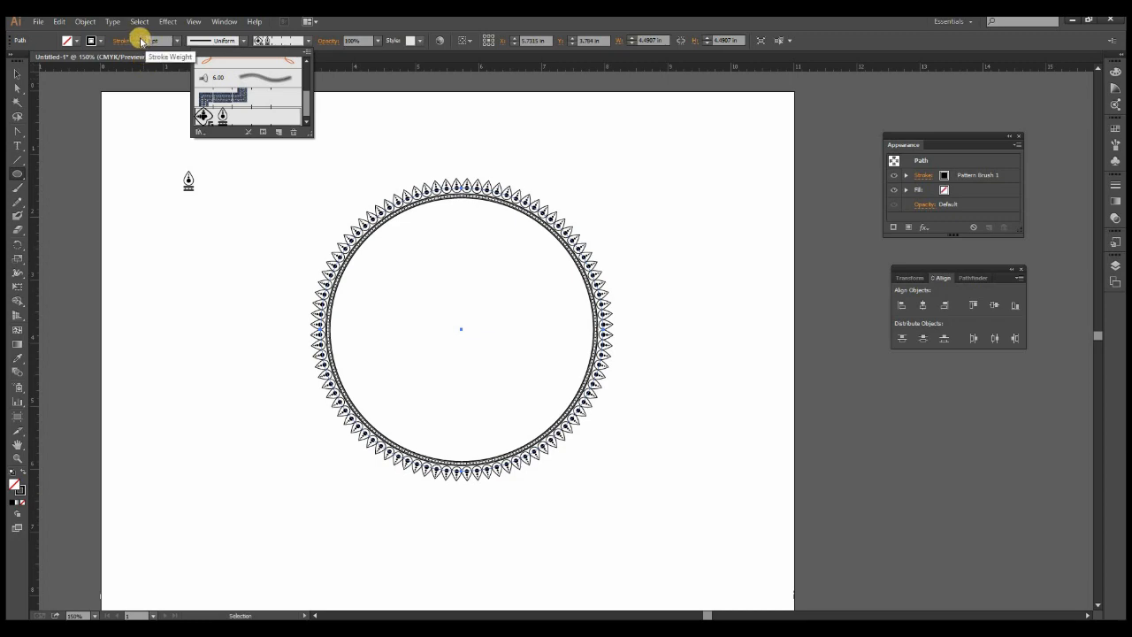
# Step: Raise the circle's stroke weight in increments to enlarge the pattern, and lower it again until the stroke is gone
pyautogui.click(140, 41)
pyautogui.click(140, 41)
pyautogui.click(140, 41)
pyautogui.click(139, 41)
pyautogui.click(140, 40)
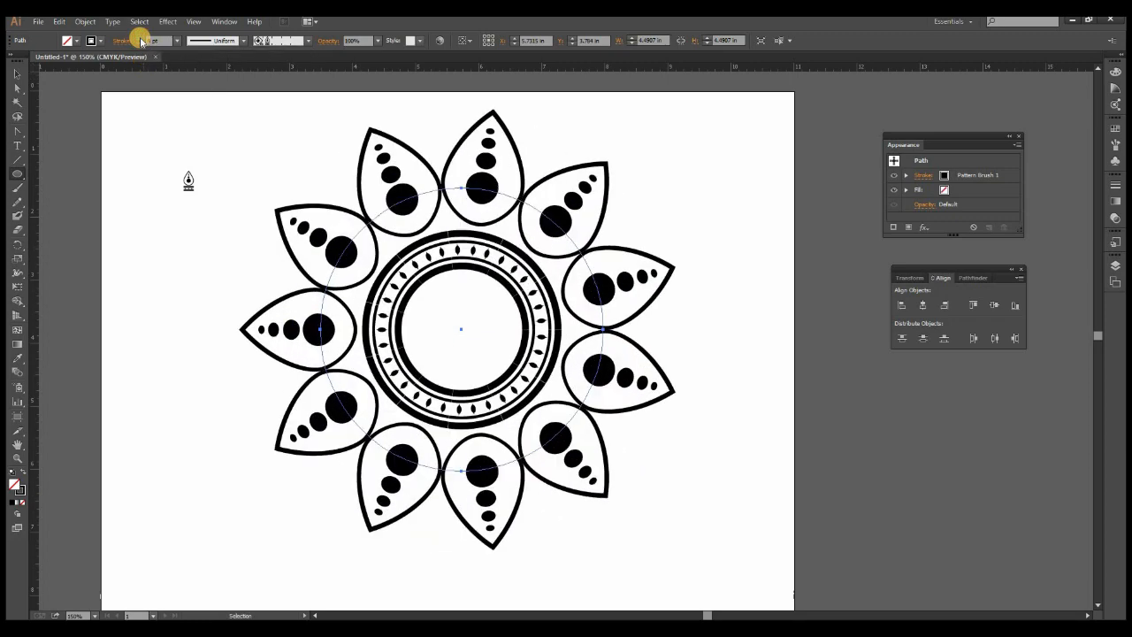
pyautogui.click(140, 41)
pyautogui.click(140, 44)
pyautogui.click(140, 44)
pyautogui.click(140, 44)
pyautogui.click(140, 43)
pyautogui.click(140, 43)
pyautogui.click(140, 43)
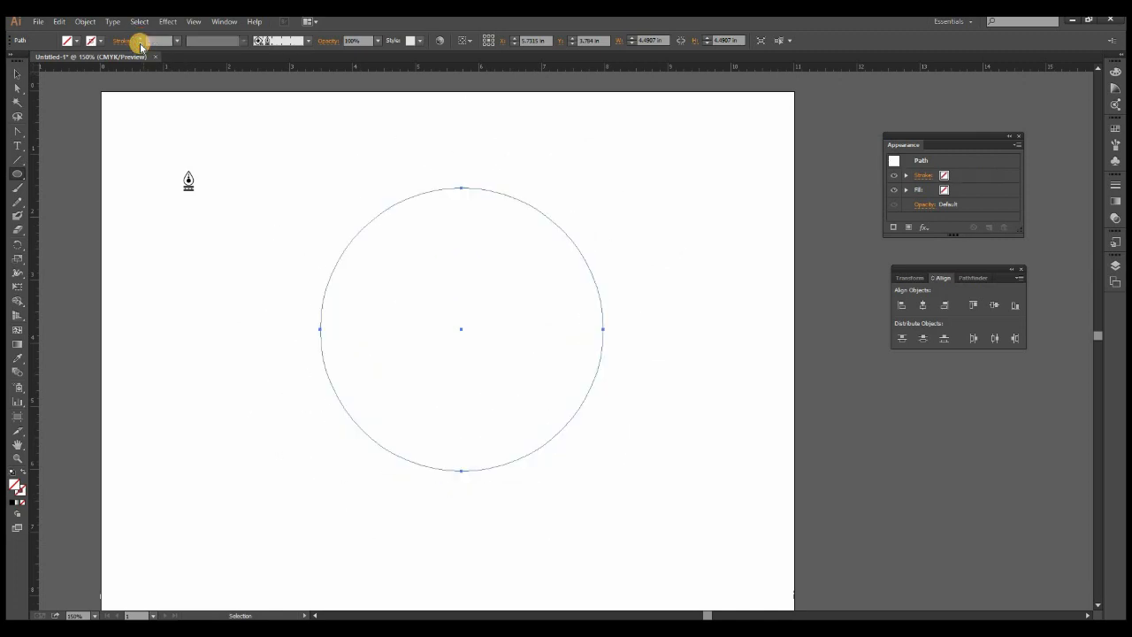
# Step: Set the circle's stroke weight to 0.75 pt and move the ring slightly up and to the right
pyautogui.click(140, 37)
pyautogui.click(177, 40)
pyautogui.click(183, 91)
pyautogui.press('v')
pyautogui.moveTo(461, 180); pyautogui.dragTo(490, 156)
# Step: Duplicate the small teardrop motif directly below the original
pyautogui.click(17, 456)
pyautogui.click(197, 199)
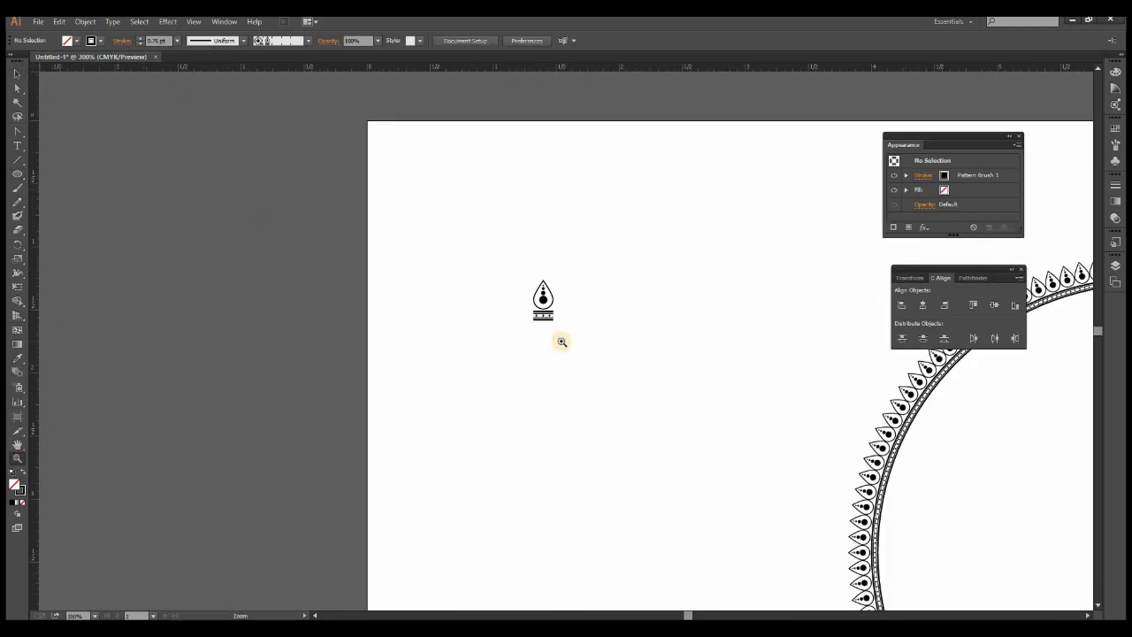
pyautogui.click(641, 372)
pyautogui.click(17, 73)
pyautogui.moveTo(366, 201); pyautogui.dragTo(372, 323)
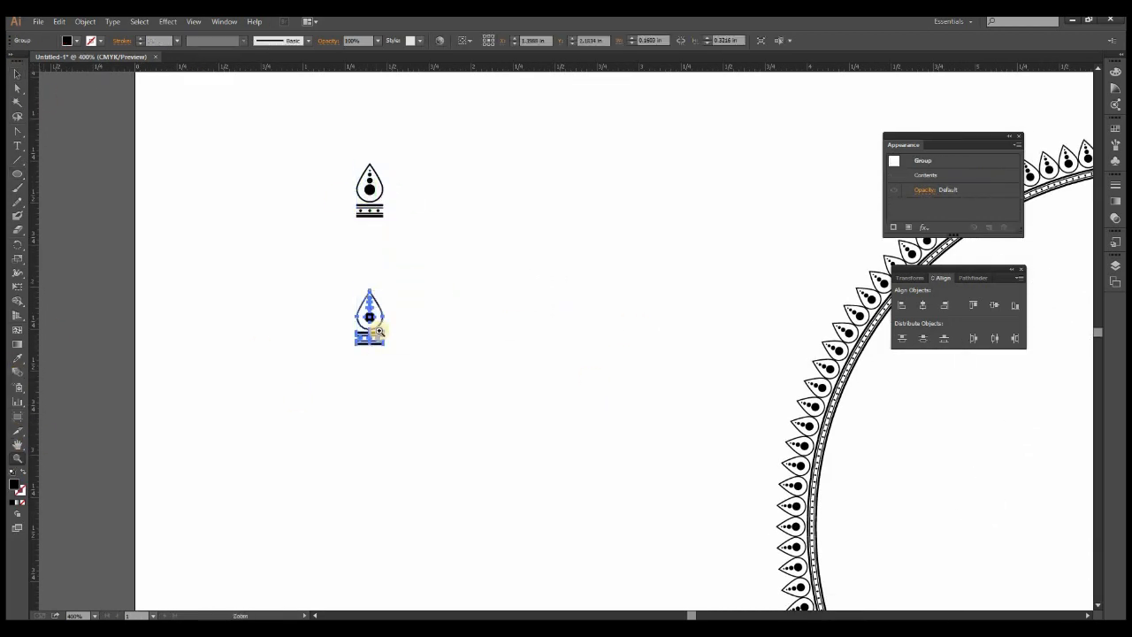
# Step: Delete the teardrop outline from the copied motif, keeping its circles and bars
pyautogui.scroll(1, 377, 351)
pyautogui.click(383, 374)
pyautogui.moveTo(624, 405); pyautogui.dragTo(526, 446)
pyautogui.click(252, 340)
pyautogui.press('Delete')
# Step: Draw a black triangle about 0.42 by 0.36 in beside the copied motif, using the Star tool with fewer points
pyautogui.moveTo(16, 173); pyautogui.dragTo(64, 212)
pyautogui.moveTo(434, 340); pyautogui.dragTo(487, 401)
pyautogui.press('Down')
pyautogui.press('Down')
pyautogui.click(17, 80)
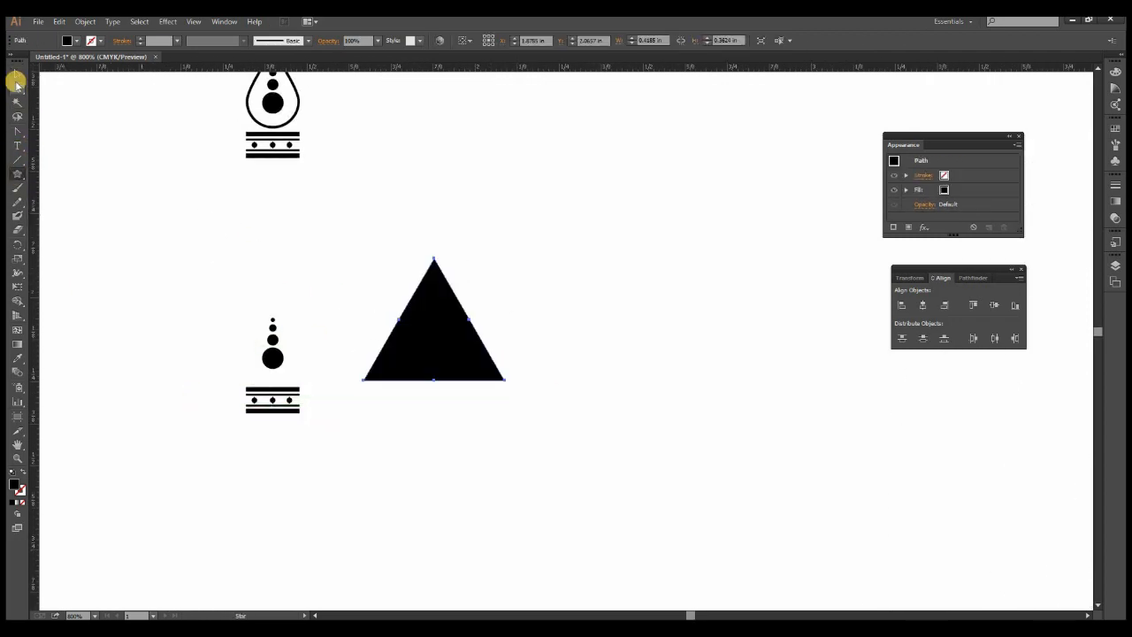
# Step: Reshape the triangle into a solid black spike about 0.04 by 0.32 in, centred over the circles and standing on the border bars
pyautogui.click(67, 41)
pyautogui.hotkey('shift', 'x')
pyautogui.moveTo(404, 320); pyautogui.dragTo(356, 339)
pyautogui.moveTo(388, 321); pyautogui.dragTo(259, 318)
pyautogui.moveTo(252, 339); pyautogui.dragTo(273, 345)
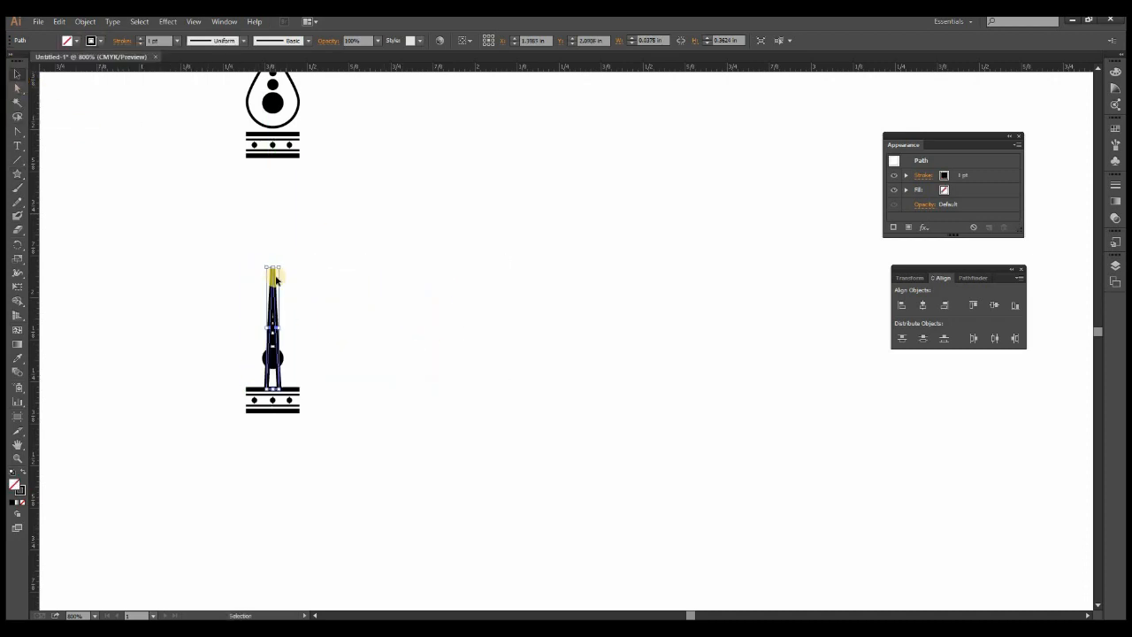
pyautogui.moveTo(273, 278); pyautogui.dragTo(273, 279)
pyautogui.click(67, 42)
pyautogui.click(321, 326)
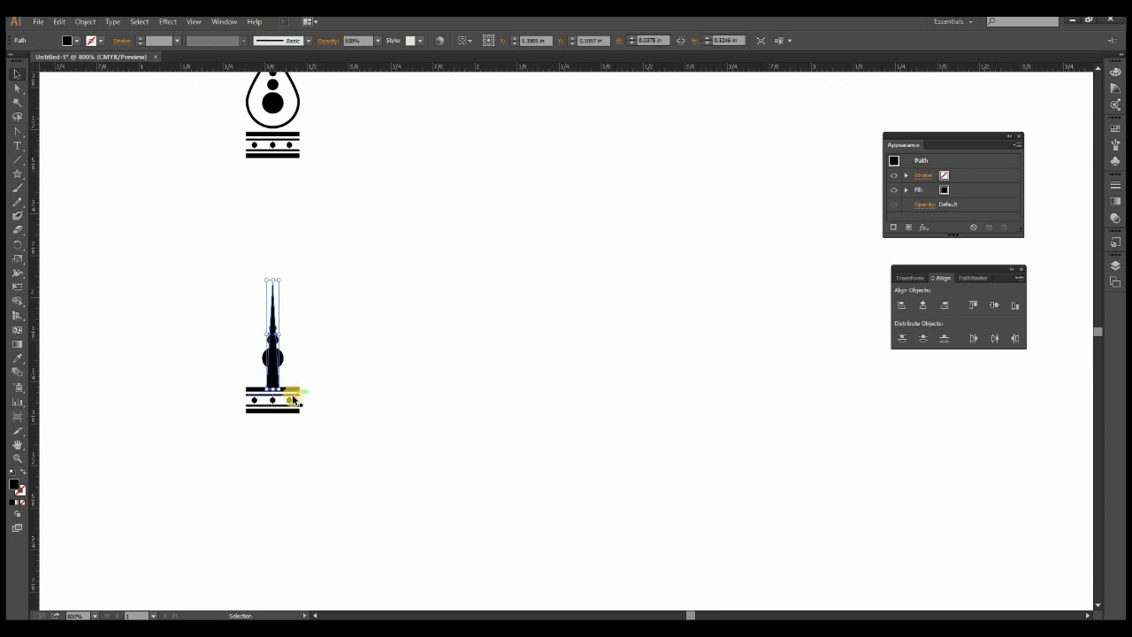
# Step: Draw a circle about 0.39 in wide beside the motif, duplicate it slightly lower, and divide the overlapping pair with Pathfinder
pyautogui.keyDown('ctrl'); pyautogui.moveTo(200, 285); pyautogui.dragTo(367, 453); pyautogui.keyUp('ctrl')
pyautogui.moveTo(538, 371); pyautogui.dragTo(531, 402)
pyautogui.click(603, 339)
pyautogui.hscroll(1, 667, 354)
pyautogui.scroll(-4, 669, 357)
pyautogui.moveTo(682, 413); pyautogui.dragTo(579, 447)
pyautogui.moveTo(17, 174)
pyautogui.mouseDown()
pyautogui.moveTo(83, 192)
pyautogui.moveTo(83, 202)
pyautogui.mouseUp()
pyautogui.moveTo(530, 346)
pyautogui.mouseDown()
pyautogui.moveTo(643, 440)
pyautogui.moveTo(659, 472)
pyautogui.mouseUp()
pyautogui.press('v')
pyautogui.keyDown('alt'); pyautogui.moveTo(571, 413); pyautogui.dragTo(570, 429); pyautogui.keyUp('alt')
pyautogui.moveTo(673, 473); pyautogui.dragTo(641, 420)
pyautogui.click(965, 279)
pyautogui.click(903, 334)
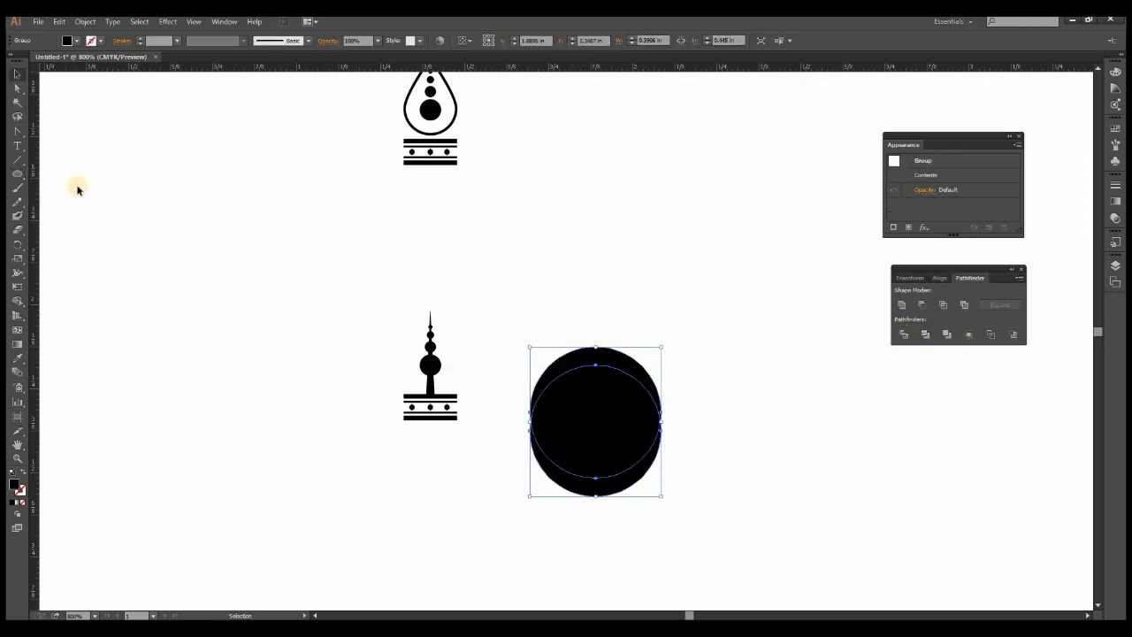
# Step: Delete the overlap and the lower crescent from the divided circles, keeping only the upper arc
pyautogui.click(17, 88)
pyautogui.click(629, 430)
pyautogui.press('Delete')
pyautogui.press('Delete')
# Step: Scale the arc down to about 0.09 by 0.05 in and place it on the border bars beside the spike
pyautogui.click(17, 75)
pyautogui.moveTo(588, 361); pyautogui.dragTo(482, 381)
pyautogui.keyDown('alt'); pyautogui.keyDown('shift'); pyautogui.moveTo(557, 442); pyautogui.dragTo(520, 421); pyautogui.keyUp('shift'); pyautogui.keyUp('alt')
pyautogui.moveTo(513, 410); pyautogui.dragTo(453, 381)
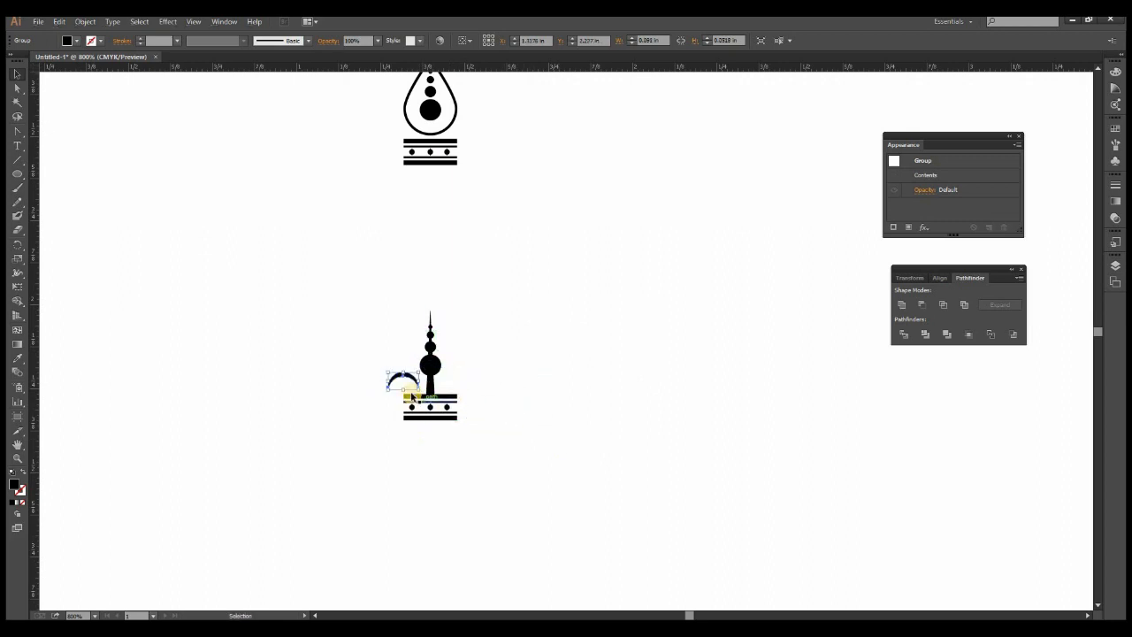
# Step: Place arcs on both sides of the spike's base and group the complete spike motif
pyautogui.hotkey('ctrl', 'space')
pyautogui.moveTo(379, 304); pyautogui.dragTo(561, 480)
pyautogui.moveTo(402, 305); pyautogui.dragTo(520, 298)
pyautogui.click(606, 358)
pyautogui.hotkey('ctrl', '-')
pyautogui.hotkey('ctrl', '-')
pyautogui.moveTo(594, 413); pyautogui.dragTo(407, 175)
pyautogui.moveTo(465, 298); pyautogui.dragTo(608, 417)
pyautogui.hotkey('ctrl', 'g')
# Step: Create a pattern brush from the grouped spike motif with Fixed scale 100%, 0% spacing and Stretch to fit
pyautogui.hotkey('ctrl', '-')
pyautogui.hotkey('ctrl', '-')
pyautogui.hotkey('ctrl', '-')
pyautogui.click(308, 41)
pyautogui.click(308, 53)
pyautogui.click(336, 63)
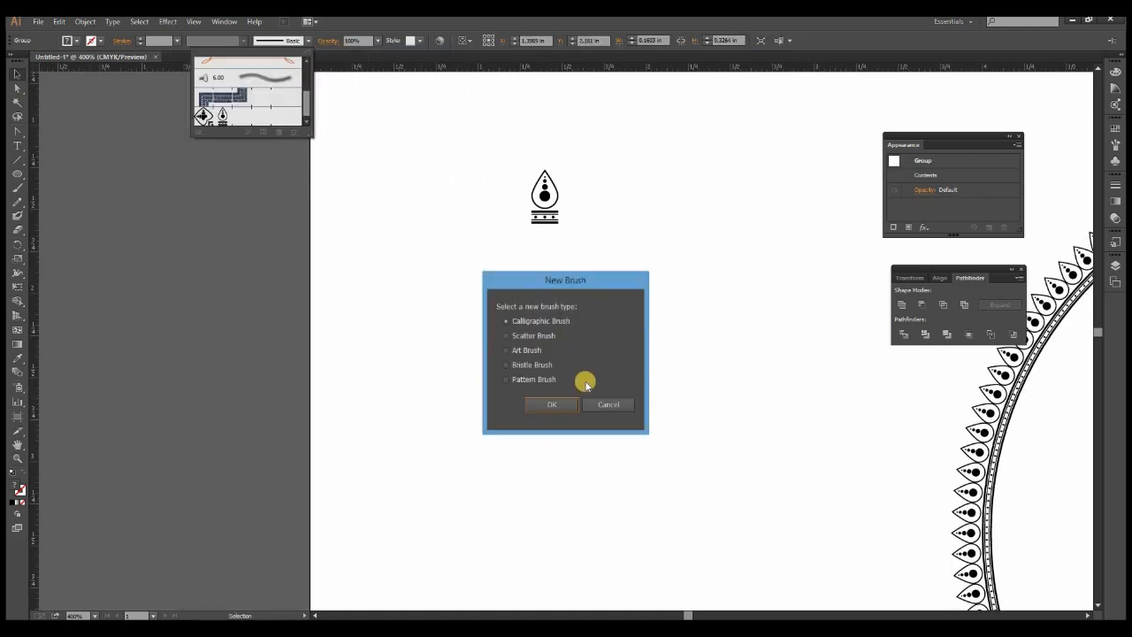
pyautogui.click(549, 404)
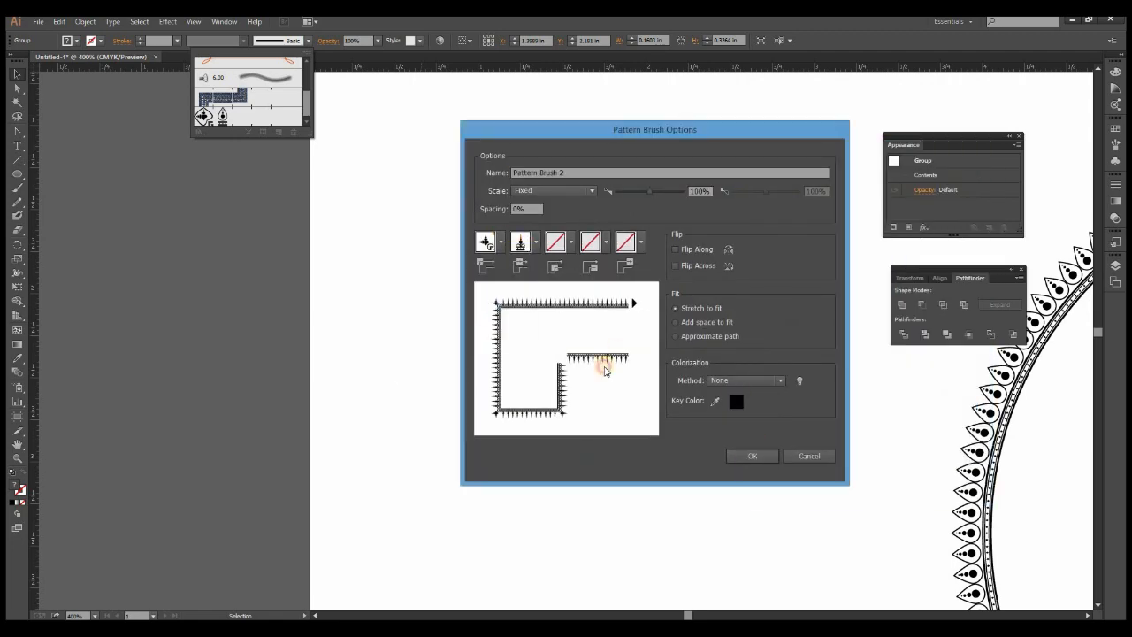
pyautogui.press('Return')
# Step: Draw an unfilled circle about 1.19 in across beside the motifs and apply the new spike pattern brush to its stroke
pyautogui.moveTo(618, 397); pyautogui.dragTo(398, 374)
pyautogui.click(17, 174)
pyautogui.keyDown('alt'); pyautogui.keyDown('shift'); pyautogui.moveTo(535, 360); pyautogui.dragTo(632, 354); pyautogui.keyUp('shift'); pyautogui.keyUp('alt')
pyautogui.click(76, 41)
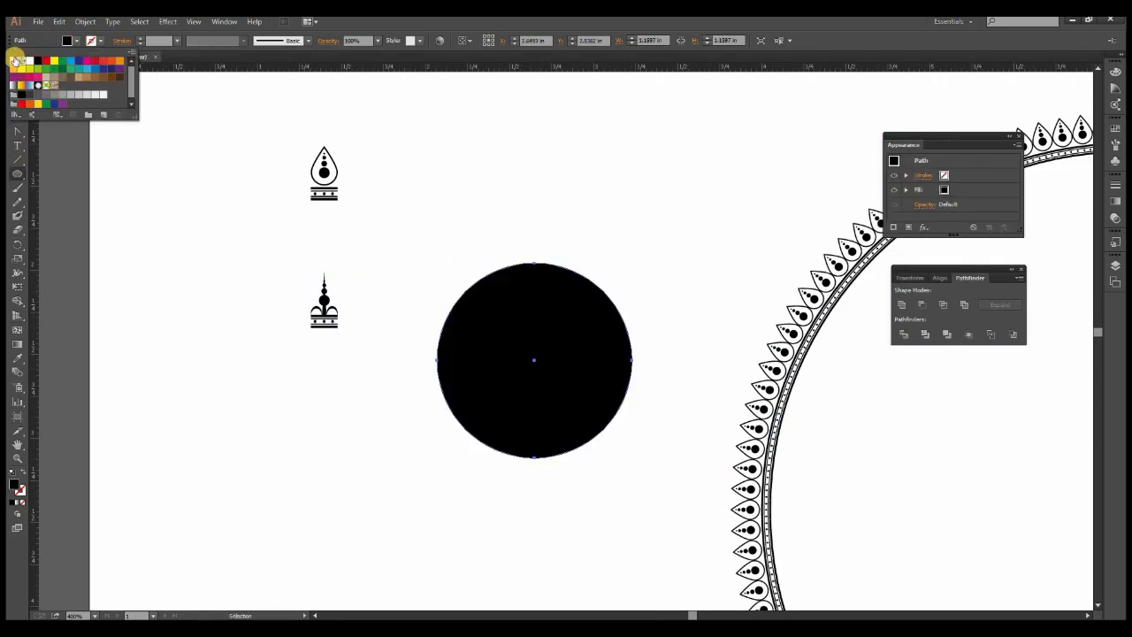
pyautogui.click(15, 57)
pyautogui.click(308, 40)
pyautogui.click(225, 116)
pyautogui.click(180, 285)
pyautogui.click(612, 349)
pyautogui.hotkey('ctrl', '-')
pyautogui.hotkey('ctrl', '-')
pyautogui.hotkey('ctrl', '-')
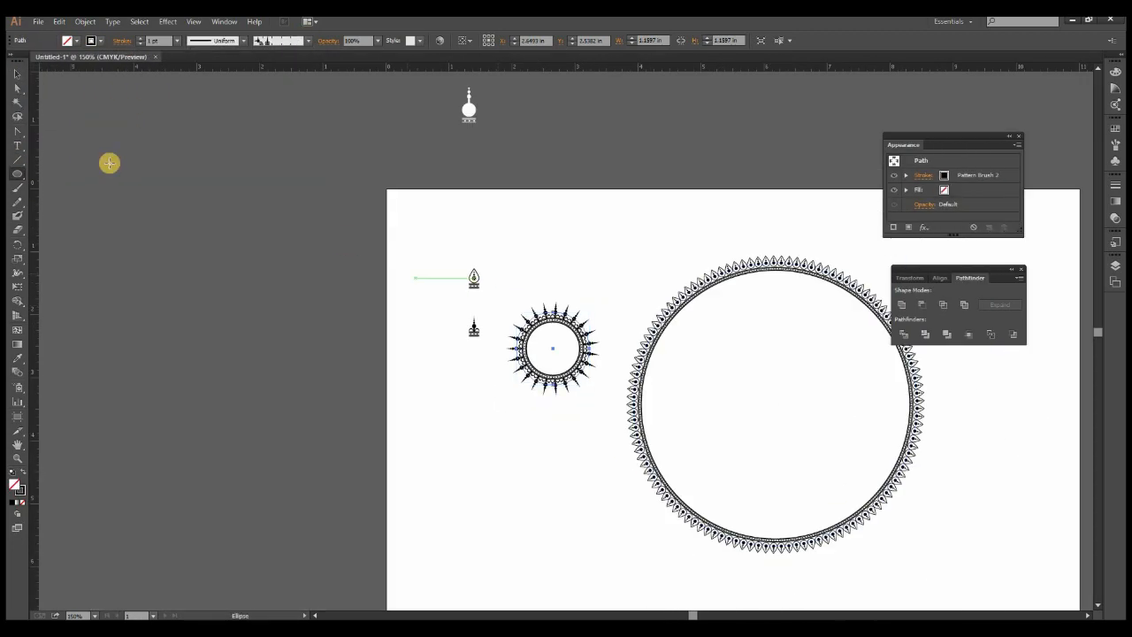
# Step: Add a vertical guide through the large teardrop ring's centre and align the artwork horizontally to its centre
pyautogui.moveTo(775, 267); pyautogui.dragTo(594, 256)
pyautogui.click(594, 255)
pyautogui.moveTo(34, 426); pyautogui.dragTo(595, 336)
pyautogui.moveTo(737, 285); pyautogui.dragTo(561, 285)
pyautogui.click(942, 279)
pyautogui.click(922, 305)
pyautogui.click(16, 76)
# Step: Move the spiked ring onto the teardrop ring, enlarge it around that ring, and nudge it downward into place
pyautogui.moveTo(367, 306); pyautogui.dragTo(590, 298)
pyautogui.moveTo(630, 365); pyautogui.dragTo(756, 489)
pyautogui.press('Down')
pyautogui.press('Down')
pyautogui.press('Down')
pyautogui.press('Down')
pyautogui.press('Down')
pyautogui.press('Down')
pyautogui.press('Down')
pyautogui.press('Down')
pyautogui.press('Down')
pyautogui.press('Down')
pyautogui.press('Down')
pyautogui.press('Down')
pyautogui.press('Down')
pyautogui.press('Down')
pyautogui.press('Down')
pyautogui.press('Down')
pyautogui.press('Down')
pyautogui.press('Down')
pyautogui.press('Down')
pyautogui.press('Down')
pyautogui.press('Down')
pyautogui.press('Down')
pyautogui.press('Down')
pyautogui.press('Down')
pyautogui.press('Down')
pyautogui.press('Down')
pyautogui.press('Down')
pyautogui.press('Down')
pyautogui.press('Down')
pyautogui.press('Down')
pyautogui.press('Down')
pyautogui.press('Down')
pyautogui.press('Down')
pyautogui.press('Down')
pyautogui.press('Down')
pyautogui.press('Down')
pyautogui.press('Down')
pyautogui.press('Down')
pyautogui.press('Down')
pyautogui.press('Down')
pyautogui.press('Up')
pyautogui.press('Up')
# Step: Set the spiked ring's stroke weight to 2 pt, then fine-tune its size and vertical position around the teardrop ring
pyautogui.click(139, 38)
pyautogui.moveTo(754, 552); pyautogui.dragTo(768, 564)
pyautogui.click(815, 491)
pyautogui.hotkey('ctrl', '-')
pyautogui.moveTo(726, 523); pyautogui.dragTo(588, 415)
pyautogui.press('Down')
pyautogui.press('Down')
pyautogui.press('Down')
pyautogui.press('Down')
pyautogui.press('Down')
pyautogui.press('Down')
pyautogui.press('Down')
pyautogui.press('Down')
pyautogui.press('Down')
pyautogui.press('Down')
pyautogui.press('Down')
pyautogui.press('Down')
pyautogui.press('Down')
pyautogui.press('Down')
pyautogui.press('Down')
pyautogui.press('Down')
pyautogui.press('Down')
pyautogui.press('Down')
pyautogui.press('Down')
pyautogui.press('Down')
pyautogui.click(685, 425)
# Step: Draw a brown circle without stroke from the rings' centre, send it to the back, and fit it just inside the teardrop ring
pyautogui.click(16, 174)
pyautogui.click(76, 41)
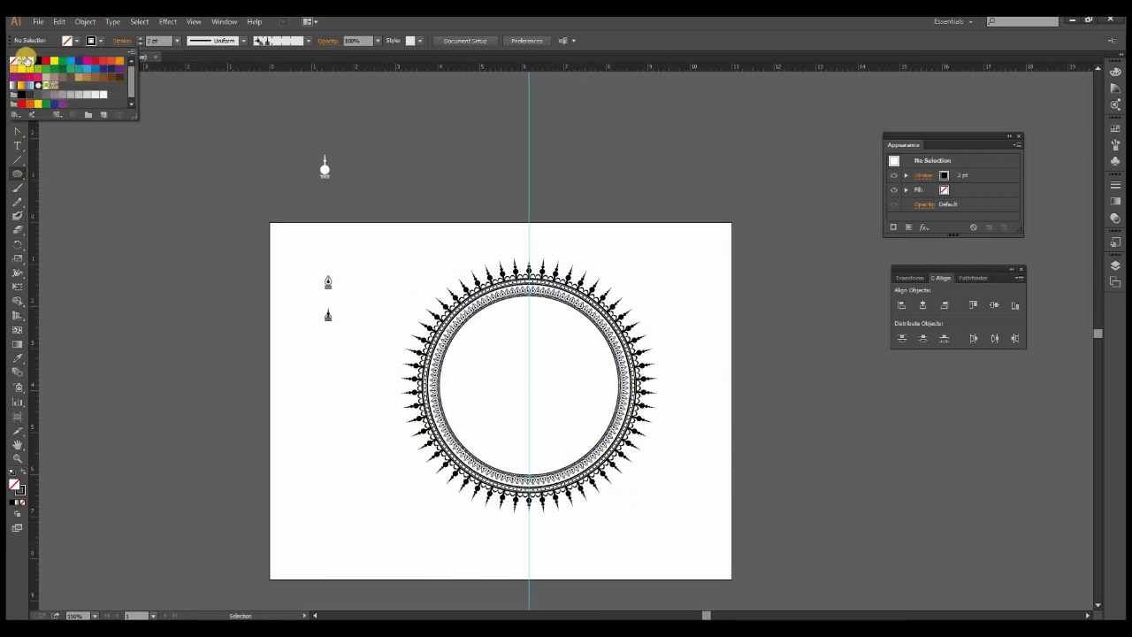
pyautogui.click(25, 59)
pyautogui.moveTo(529, 380); pyautogui.dragTo(641, 445)
pyautogui.click(17, 75)
pyautogui.rightClick(483, 313)
pyautogui.moveTo(528, 479)
pyautogui.click(639, 519)
pyautogui.moveTo(626, 279); pyautogui.dragTo(614, 301)
pyautogui.click(676, 310)
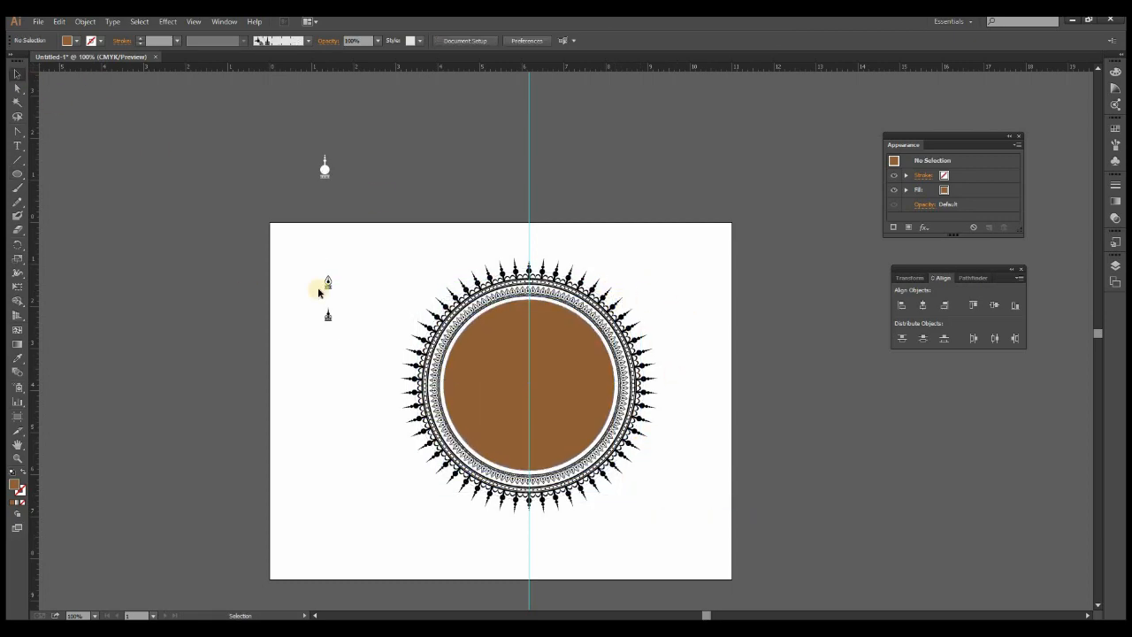
# Step: Duplicate the black spike motif and place the copy outside the artboard, beside the originals
pyautogui.click(18, 458)
pyautogui.click(366, 361)
pyautogui.click(551, 268)
pyautogui.moveTo(777, 432); pyautogui.dragTo(520, 324)
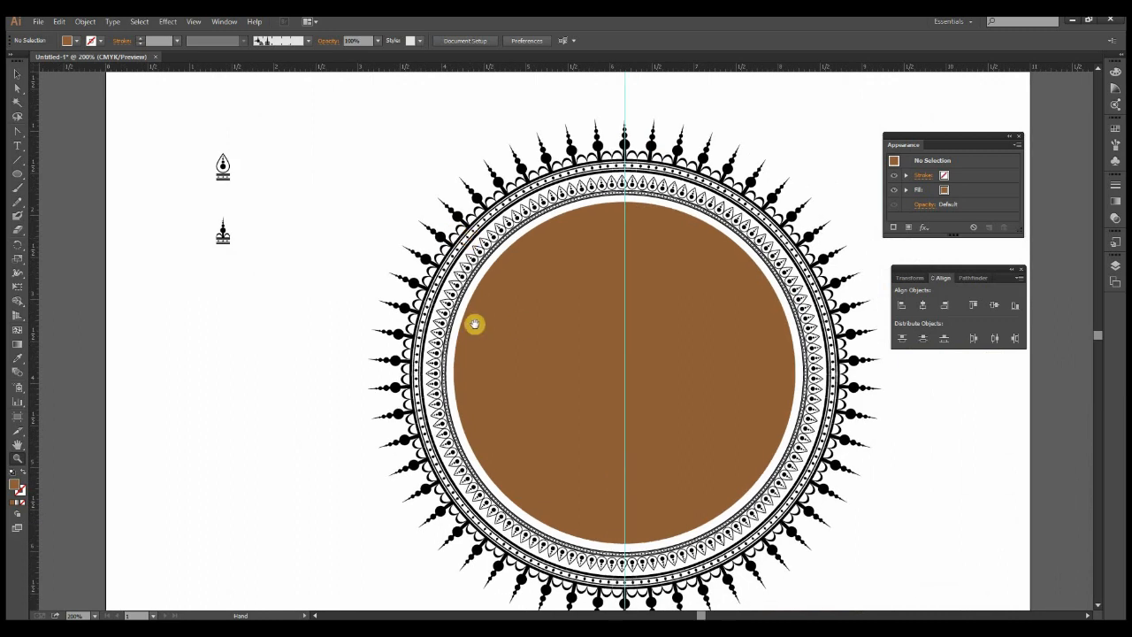
pyautogui.click(227, 239)
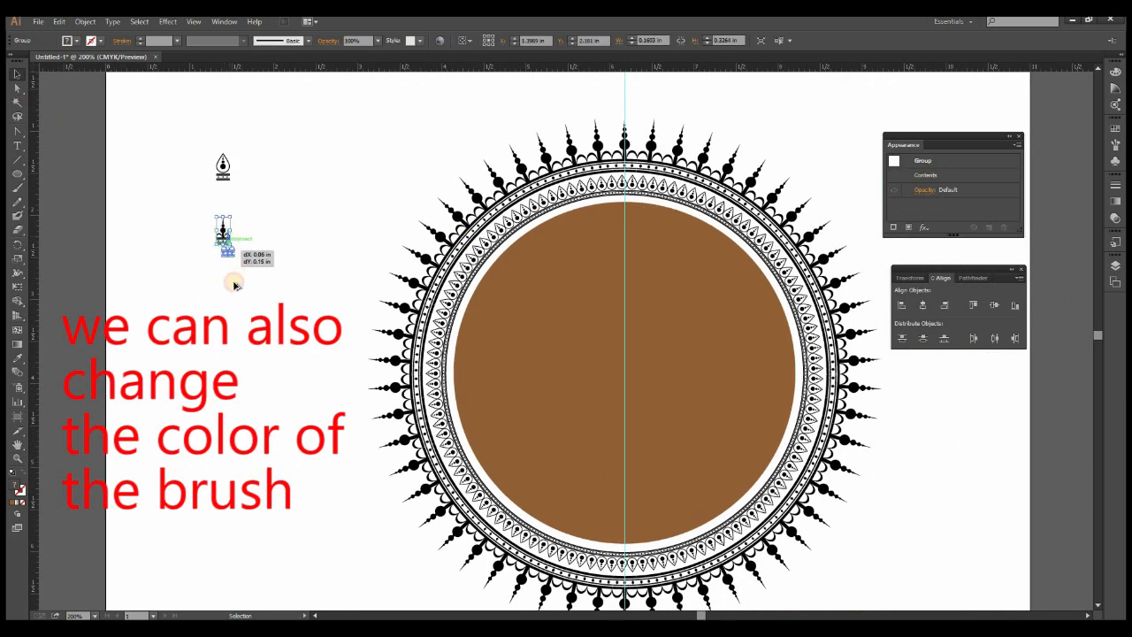
pyautogui.moveTo(234, 286); pyautogui.dragTo(235, 285)
pyautogui.moveTo(188, 350); pyautogui.dragTo(364, 364)
pyautogui.moveTo(206, 309); pyautogui.dragTo(204, 309)
# Step: Fill the copied spike motif with white and rotate it 180° so the spike points downward
pyautogui.click(75, 42)
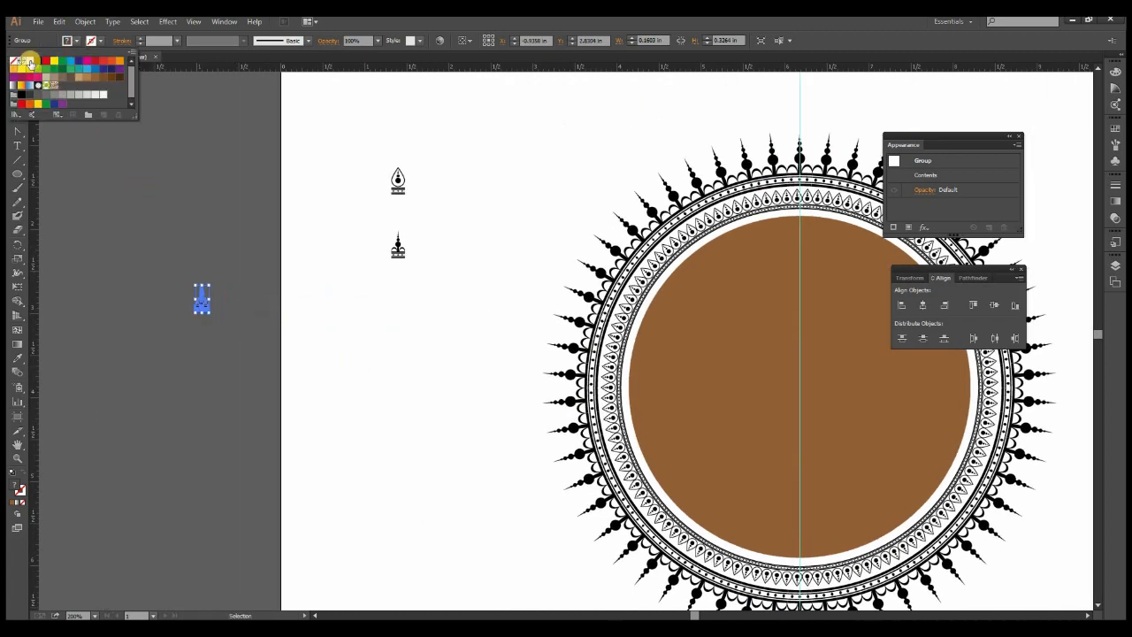
pyautogui.click(150, 221)
pyautogui.click(196, 294)
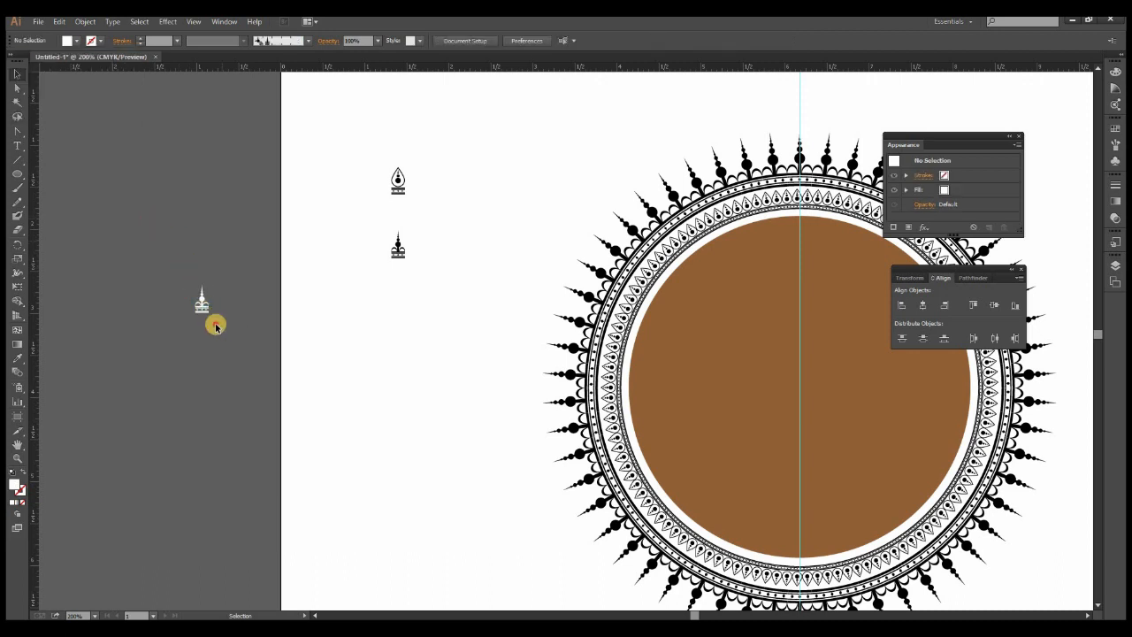
pyautogui.moveTo(209, 311); pyautogui.dragTo(214, 320)
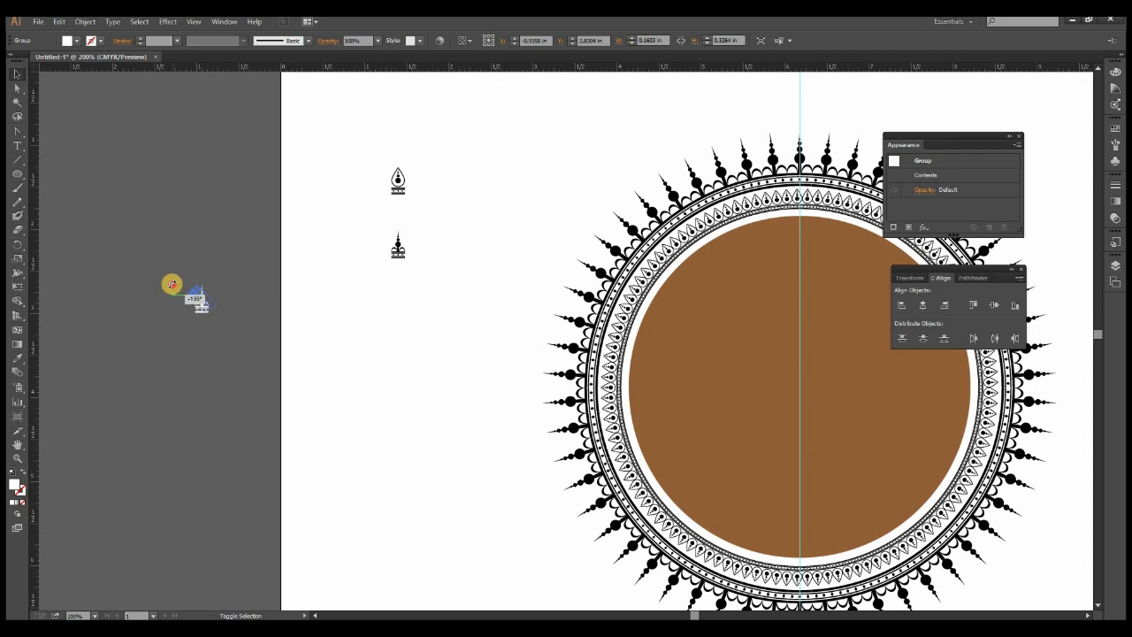
pyautogui.click(225, 336)
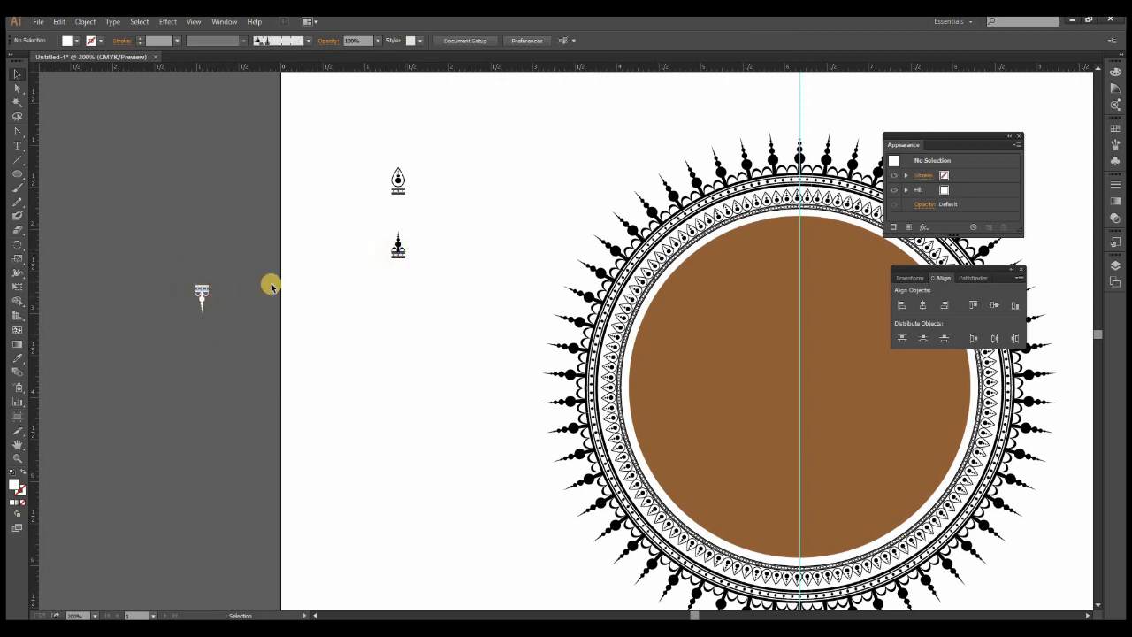
# Step: Create a new pattern brush from the white inverted spike motif, keeping the default brush options
pyautogui.click(210, 291)
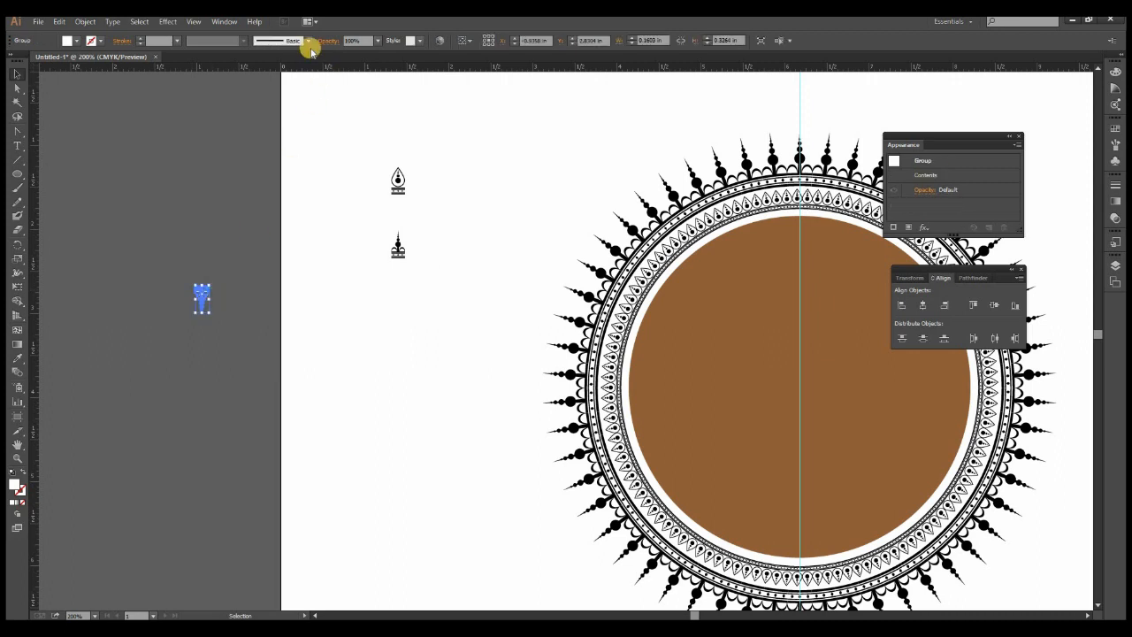
pyautogui.click(309, 42)
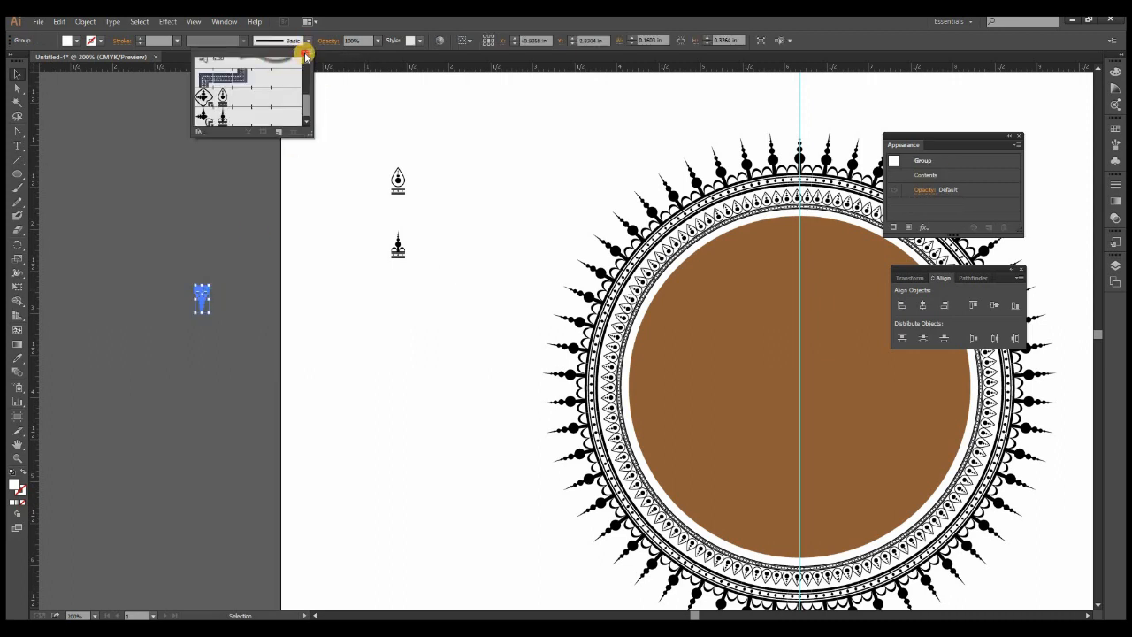
pyautogui.click(305, 54)
pyautogui.click(348, 57)
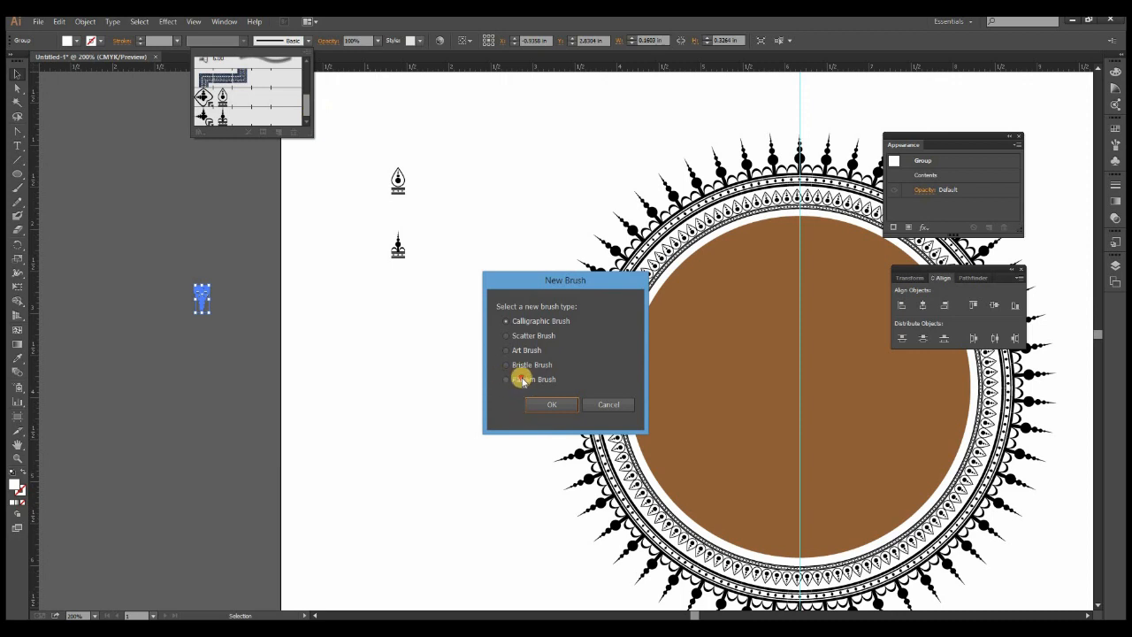
pyautogui.click(543, 404)
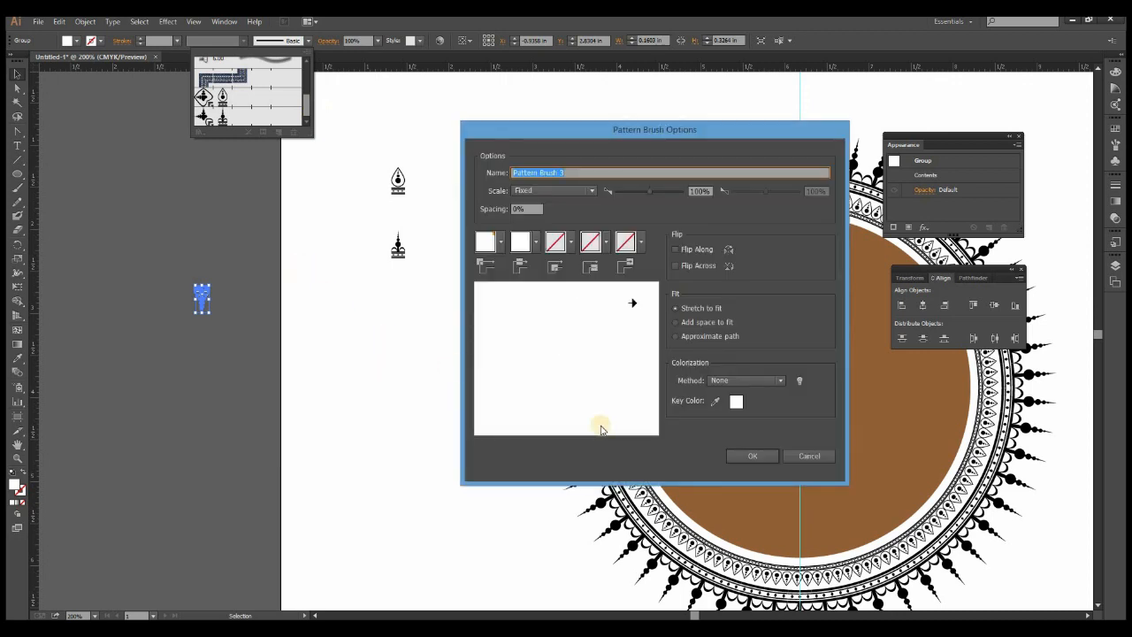
pyautogui.click(522, 244)
pyautogui.click(759, 457)
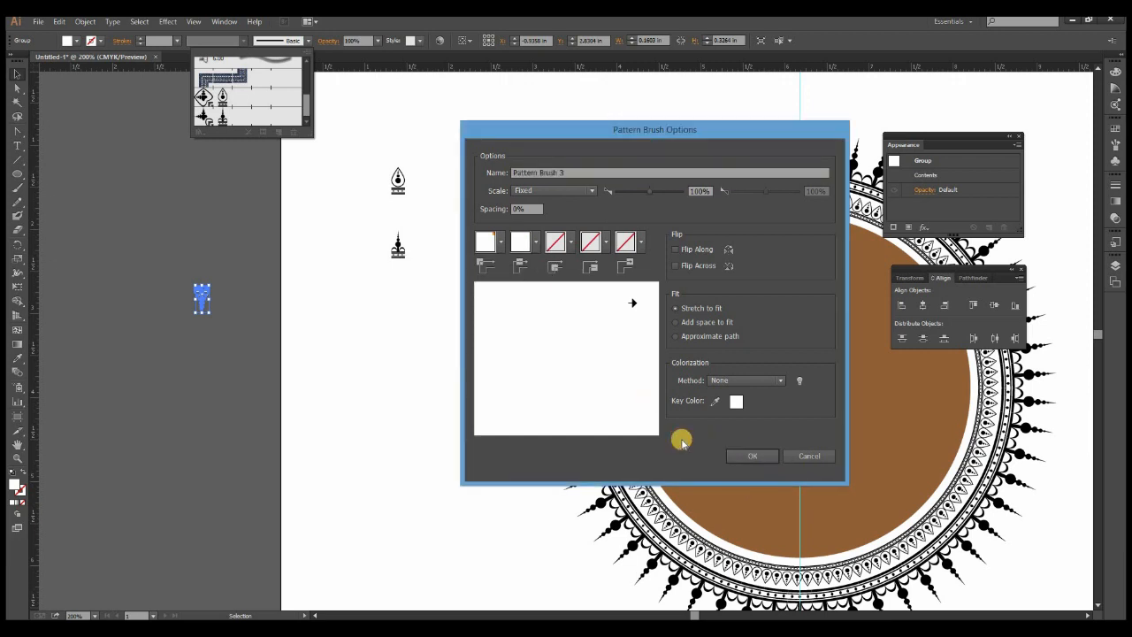
pyautogui.click(759, 456)
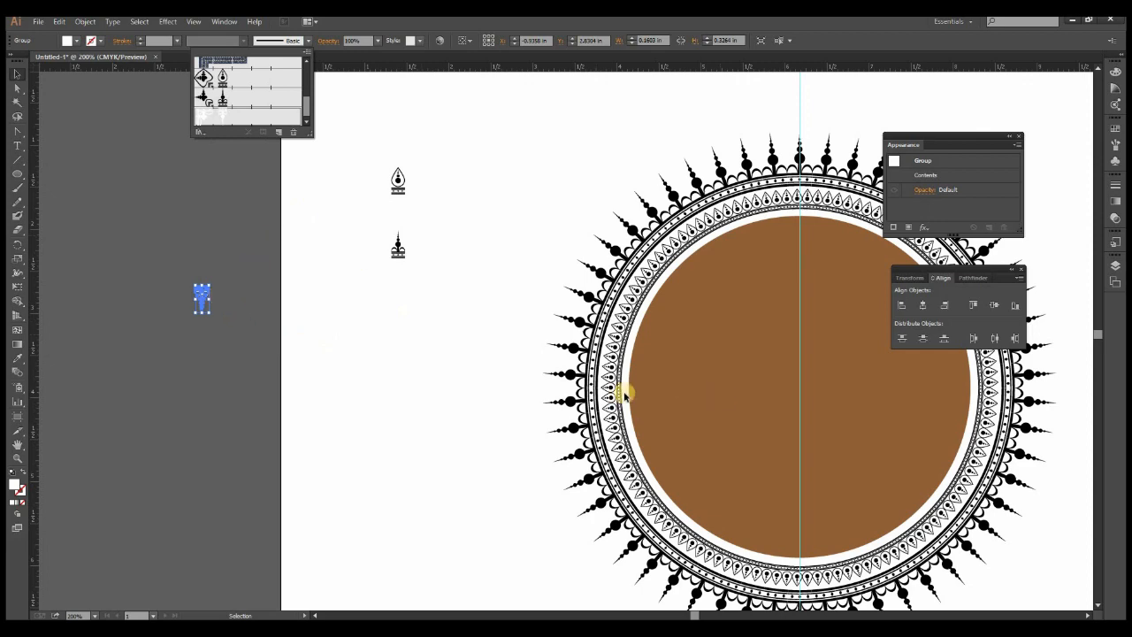
# Step: Draw an unfilled circle along the edge of the brown disc and apply the white spike pattern brush to it
pyautogui.moveTo(632, 334); pyautogui.dragTo(542, 331)
pyautogui.moveTo(873, 501); pyautogui.dragTo(873, 501)
pyautogui.click(76, 40)
pyautogui.click(17, 63)
pyautogui.click(306, 40)
pyautogui.click(215, 115)
pyautogui.click(17, 78)
pyautogui.moveTo(546, 540)
pyautogui.mouseDown()
pyautogui.moveTo(902, 398)
pyautogui.moveTo(784, 503)
pyautogui.moveTo(858, 540)
pyautogui.moveTo(850, 526)
pyautogui.mouseUp()
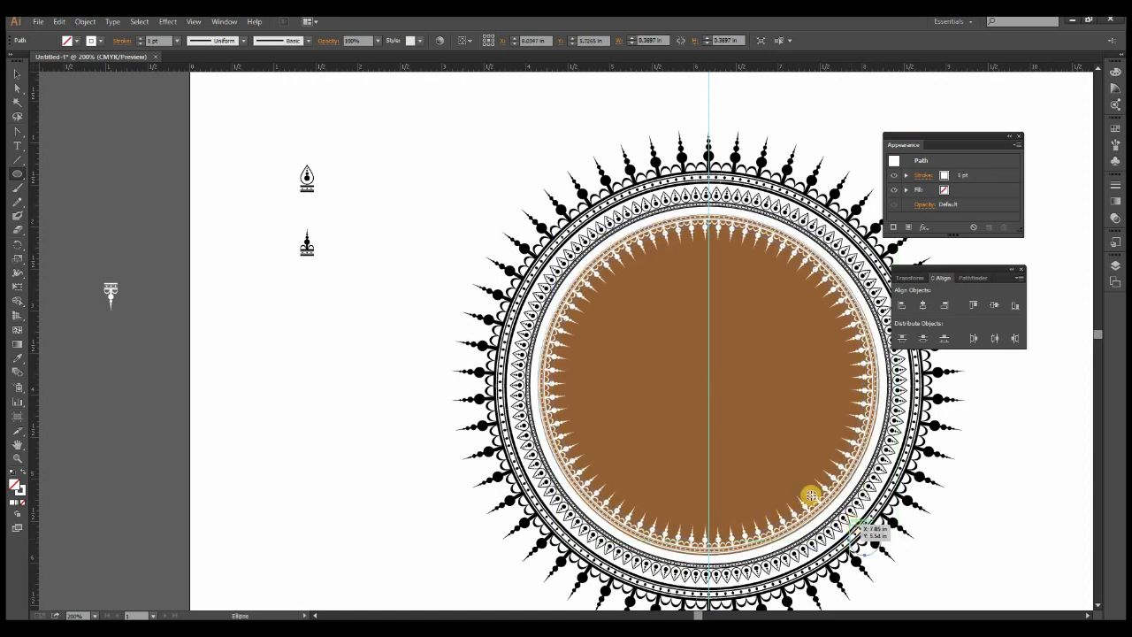
# Step: Shrink the white spiked ring so it sits inside the brown disc, and nudge it to the disc's centre
pyautogui.moveTo(865, 384); pyautogui.dragTo(852, 384)
pyautogui.press('Down')
pyautogui.press('Down')
pyautogui.click(416, 373)
pyautogui.moveTo(880, 446); pyautogui.dragTo(676, 380)
pyautogui.click(645, 372)
pyautogui.press('Right')
pyautogui.click(791, 468)
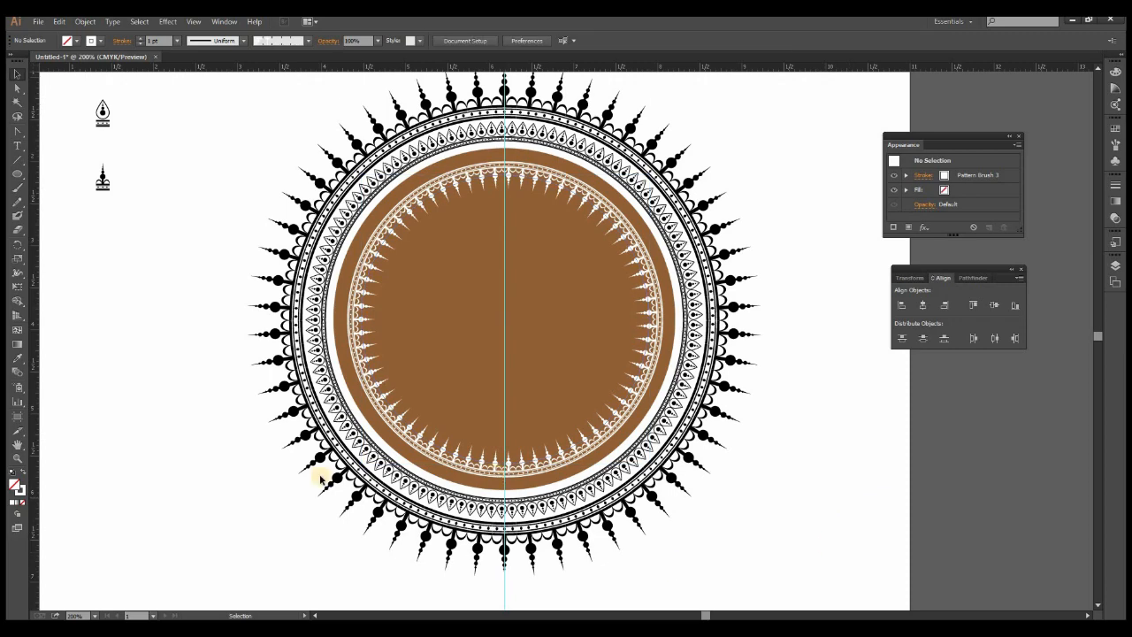
# Step: Draw a small circle about 0.29 in wide below the white motif, with white fill and a dark blue outline
pyautogui.moveTo(392, 283); pyautogui.dragTo(501, 324)
pyautogui.moveTo(197, 348); pyautogui.dragTo(376, 382)
pyautogui.moveTo(183, 361); pyautogui.dragTo(214, 373)
pyautogui.click(76, 41)
pyautogui.click(30, 61)
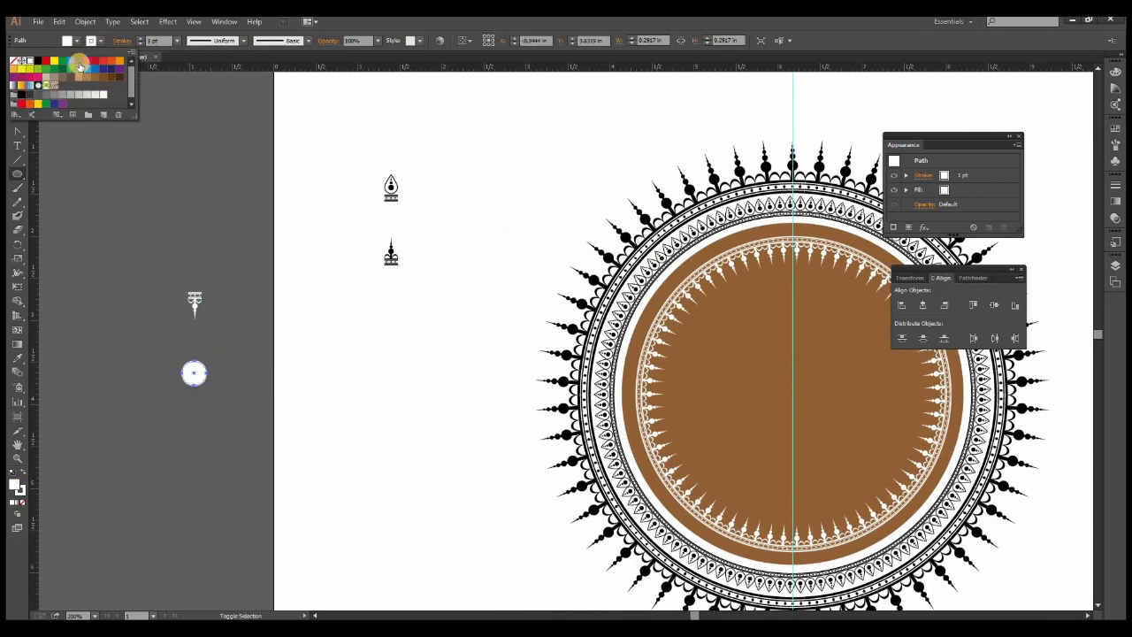
pyautogui.press('v')
pyautogui.click(50, 147)
# Step: Create a new pattern brush from the small outlined white circle, keeping the default brush options
pyautogui.click(308, 41)
pyautogui.moveTo(165, 336); pyautogui.dragTo(208, 382)
pyautogui.click(307, 40)
pyautogui.click(308, 53)
pyautogui.click(334, 60)
pyautogui.click(511, 381)
pyautogui.click(552, 404)
pyautogui.click(740, 455)
# Step: Draw a circle from the disc's centre out to the white spike tips, without fill and with white stroke, and apply the small-circle pattern brush
pyautogui.moveTo(576, 380); pyautogui.dragTo(451, 365)
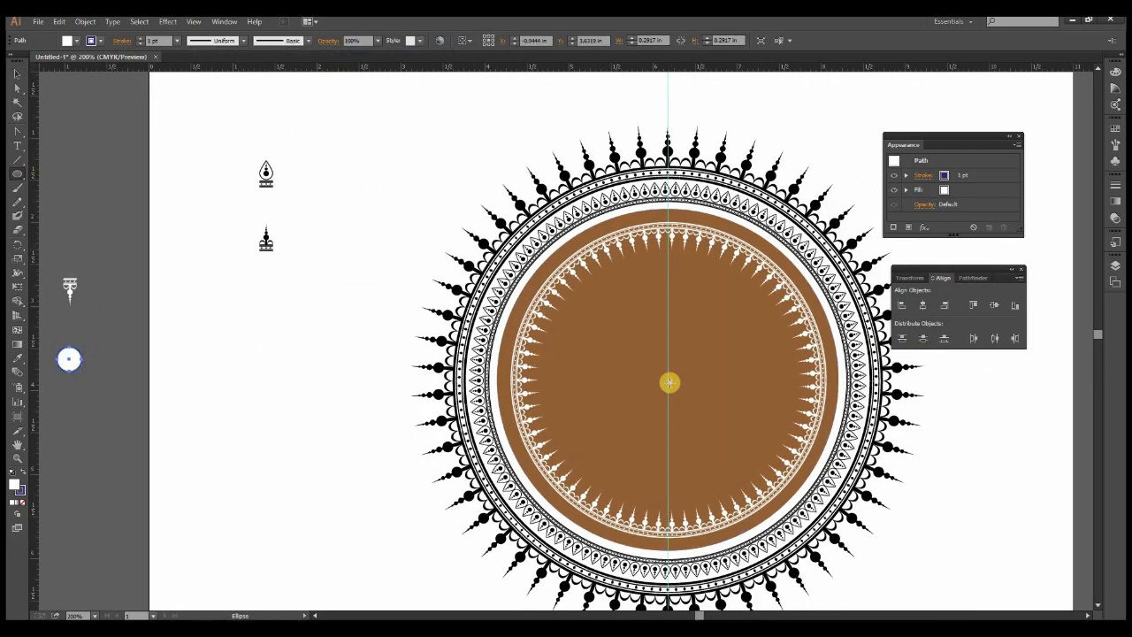
pyautogui.moveTo(777, 452); pyautogui.dragTo(794, 467)
pyautogui.click(76, 40)
pyautogui.click(13, 59)
pyautogui.click(100, 40)
pyautogui.click(28, 59)
pyautogui.click(307, 40)
pyautogui.click(223, 117)
# Step: Set the beaded ring's stroke weight to 0.5 pt and deselect it
pyautogui.click(177, 41)
pyautogui.click(191, 68)
pyautogui.press('v')
pyautogui.click(49, 193)
pyautogui.moveTo(667, 463); pyautogui.dragTo(578, 445)
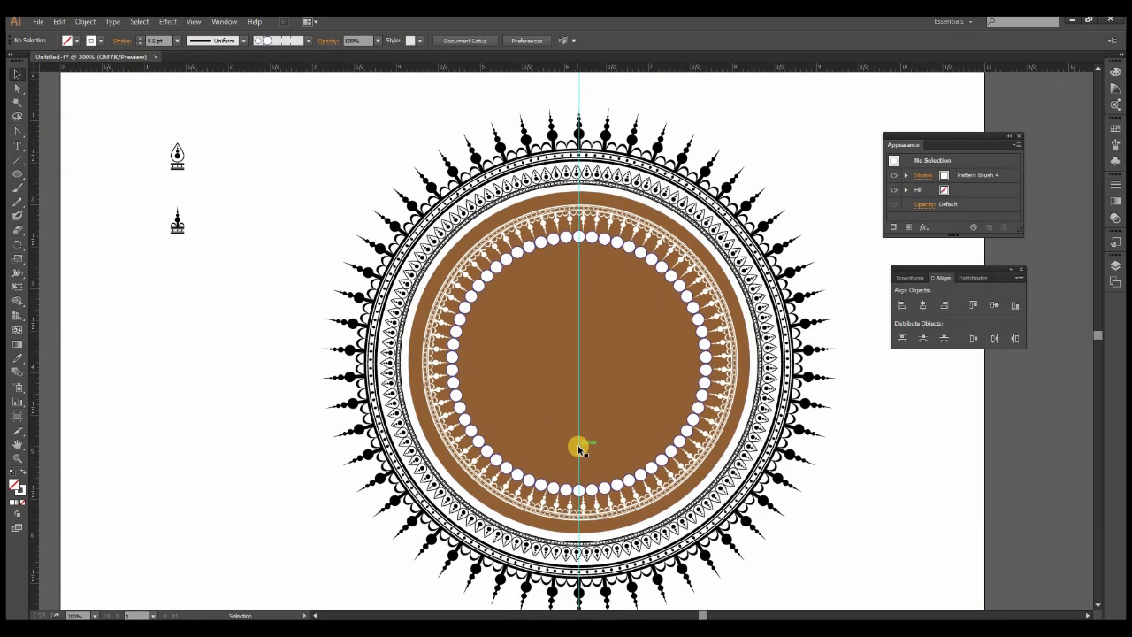
# Step: Move the small outlined circle onto the artboard between the two black motifs, and shift the white motif up closer to the artboard
pyautogui.moveTo(504, 314); pyautogui.dragTo(749, 319)
pyautogui.moveTo(225, 346); pyautogui.dragTo(409, 197)
pyautogui.moveTo(225, 278); pyautogui.dragTo(275, 196)
pyautogui.click(437, 341)
pyautogui.moveTo(437, 342); pyautogui.dragTo(314, 332)
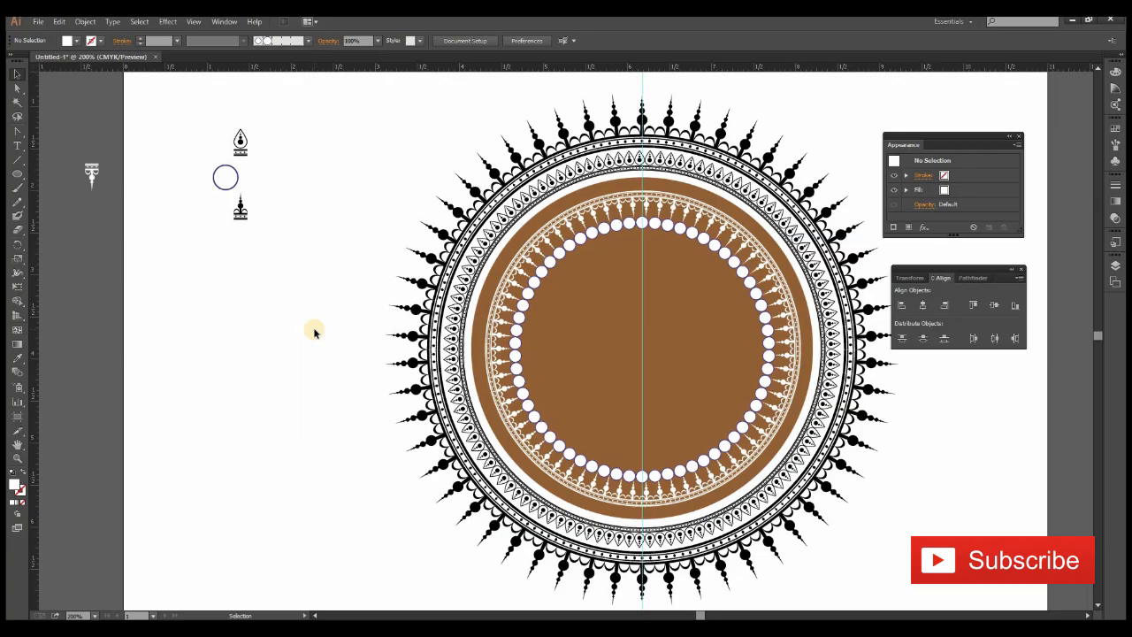